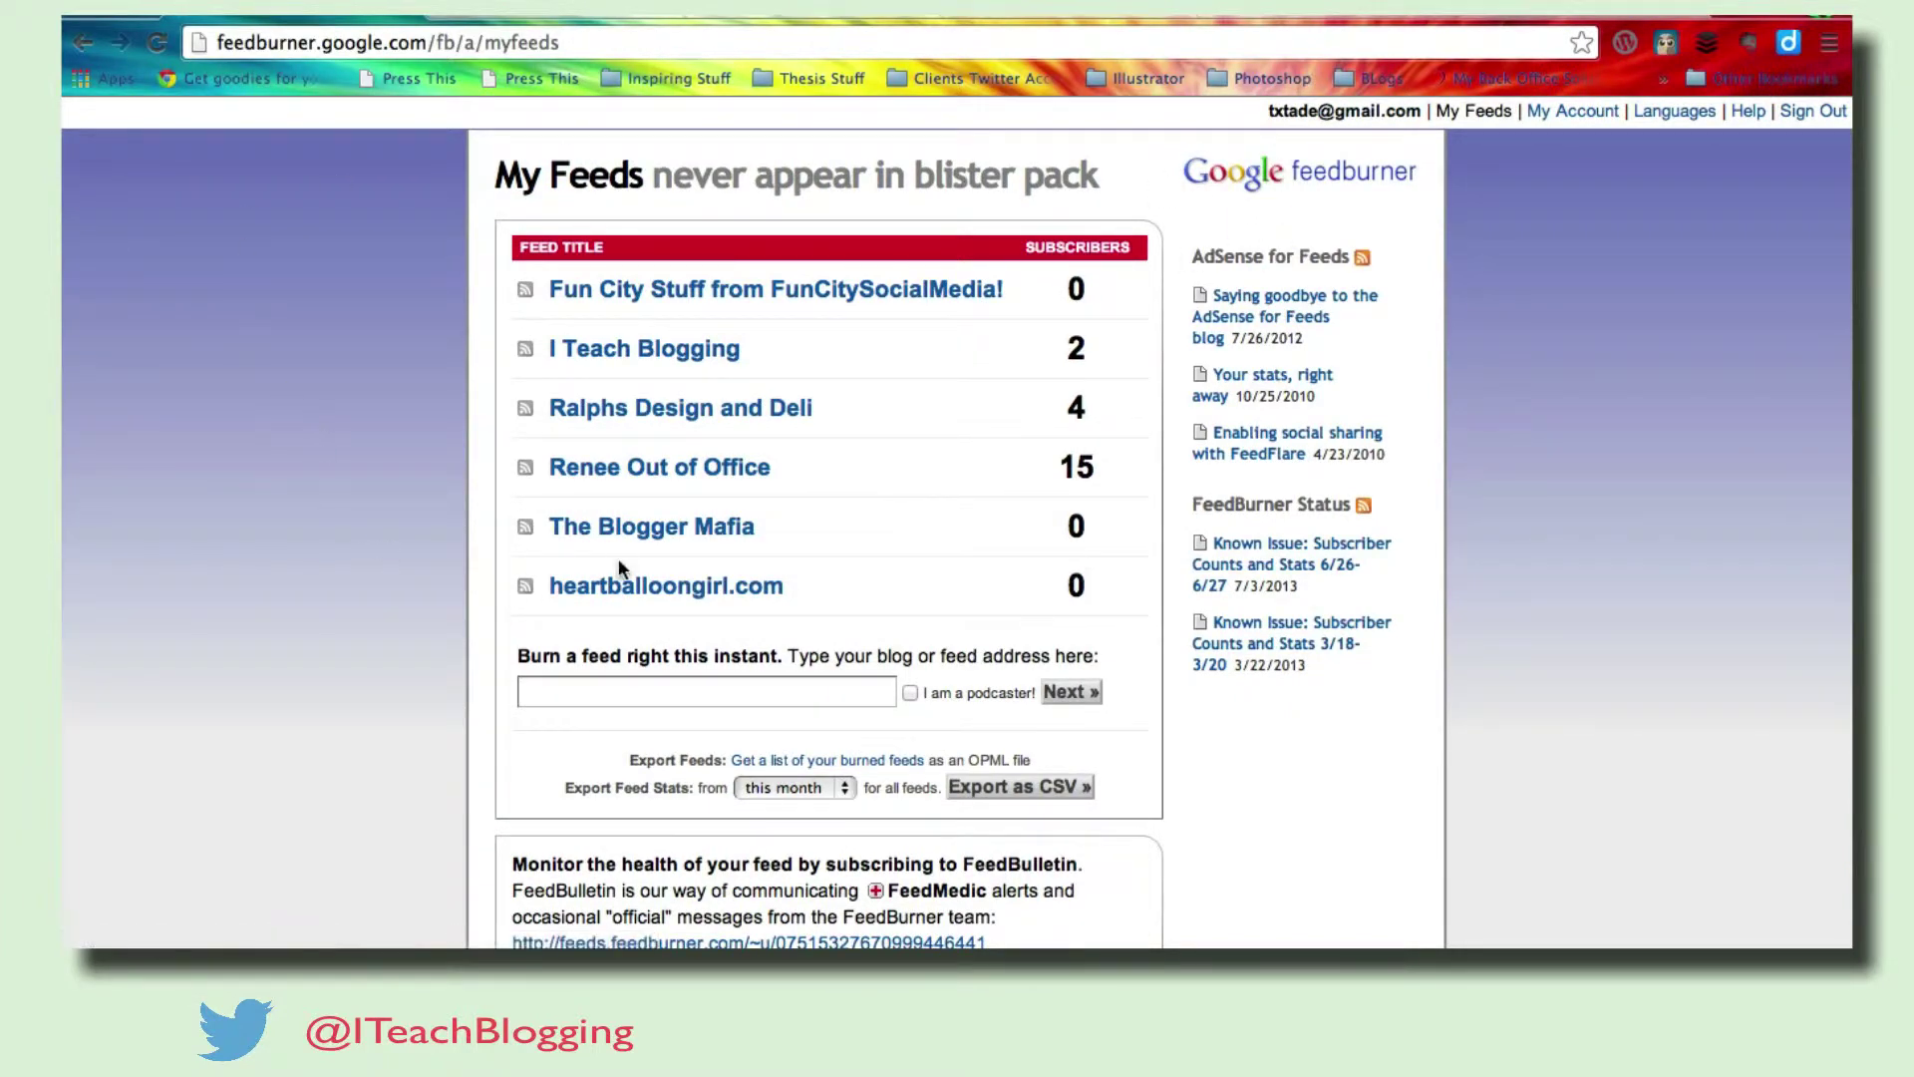
Step: Activate Email Subscriptions for The Blogger Mafia feed under Publicize
left_click(698, 528)
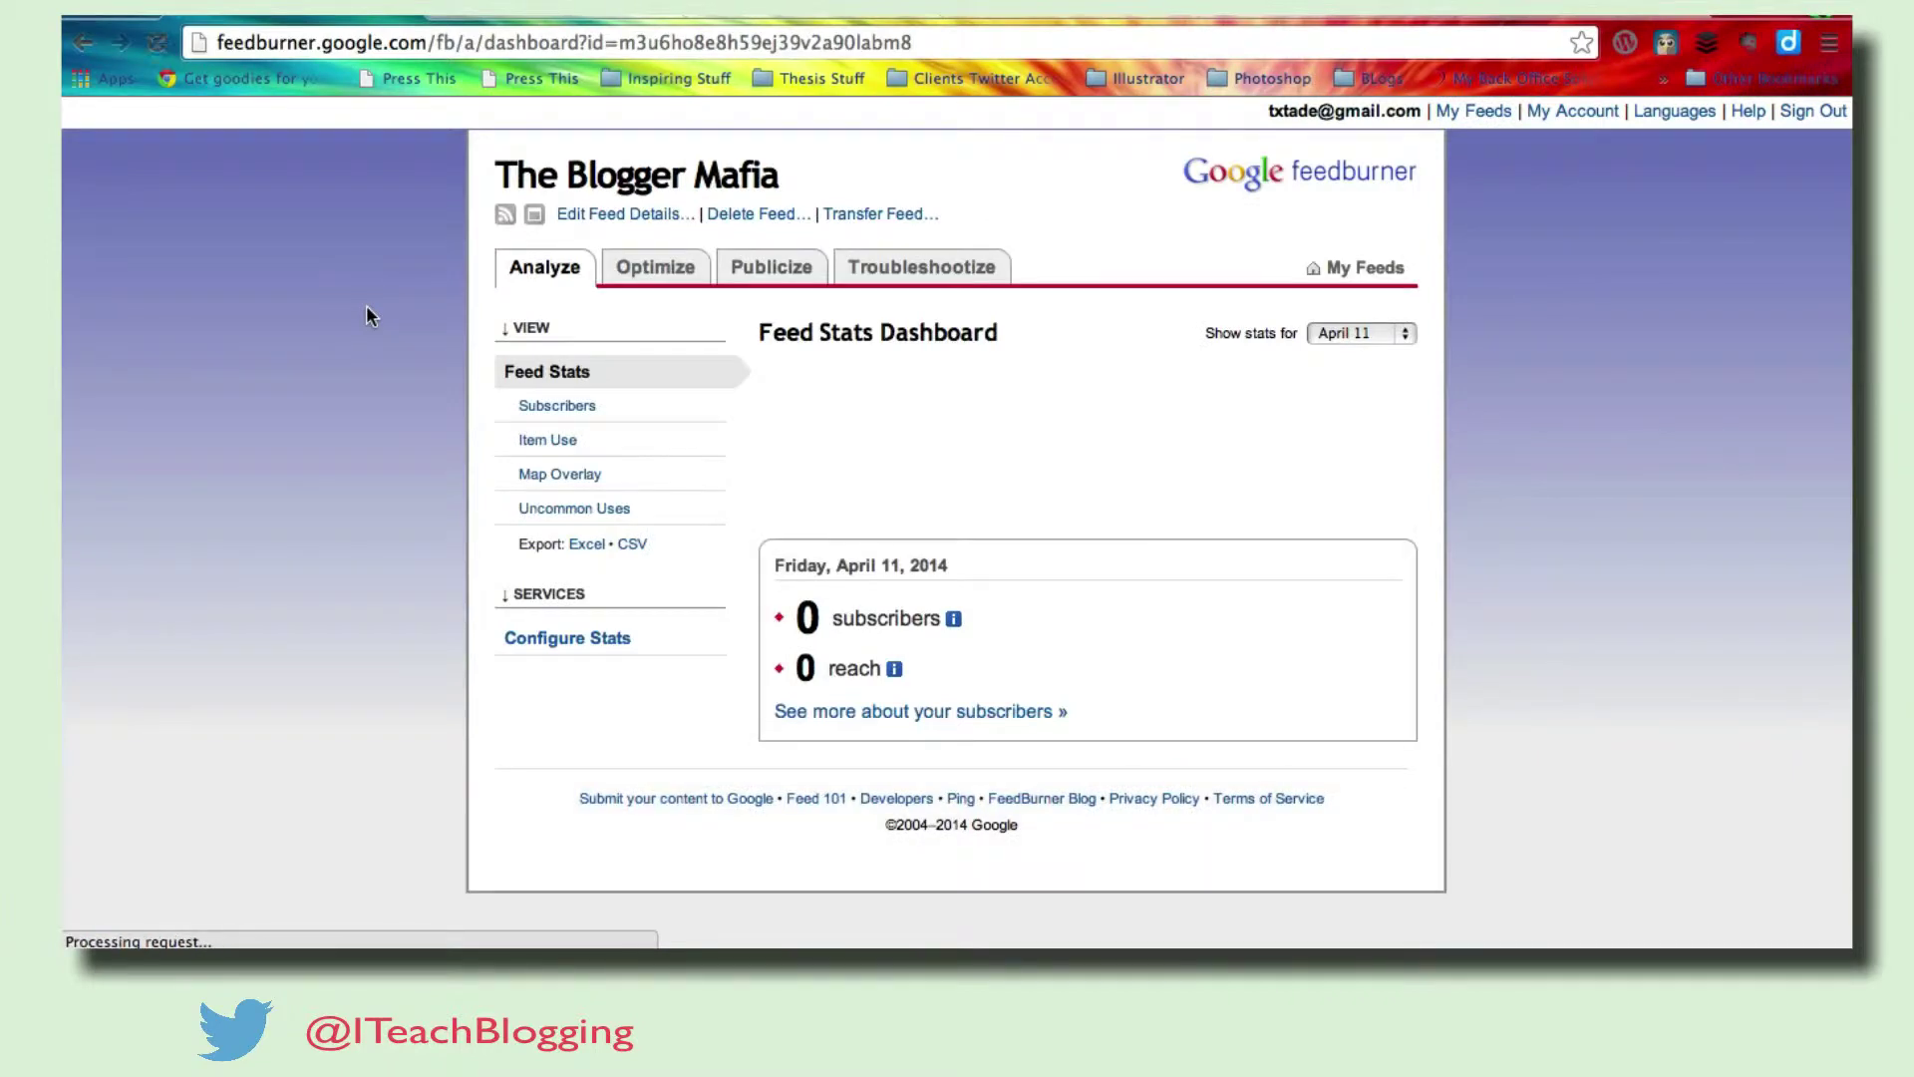
left_click(762, 275)
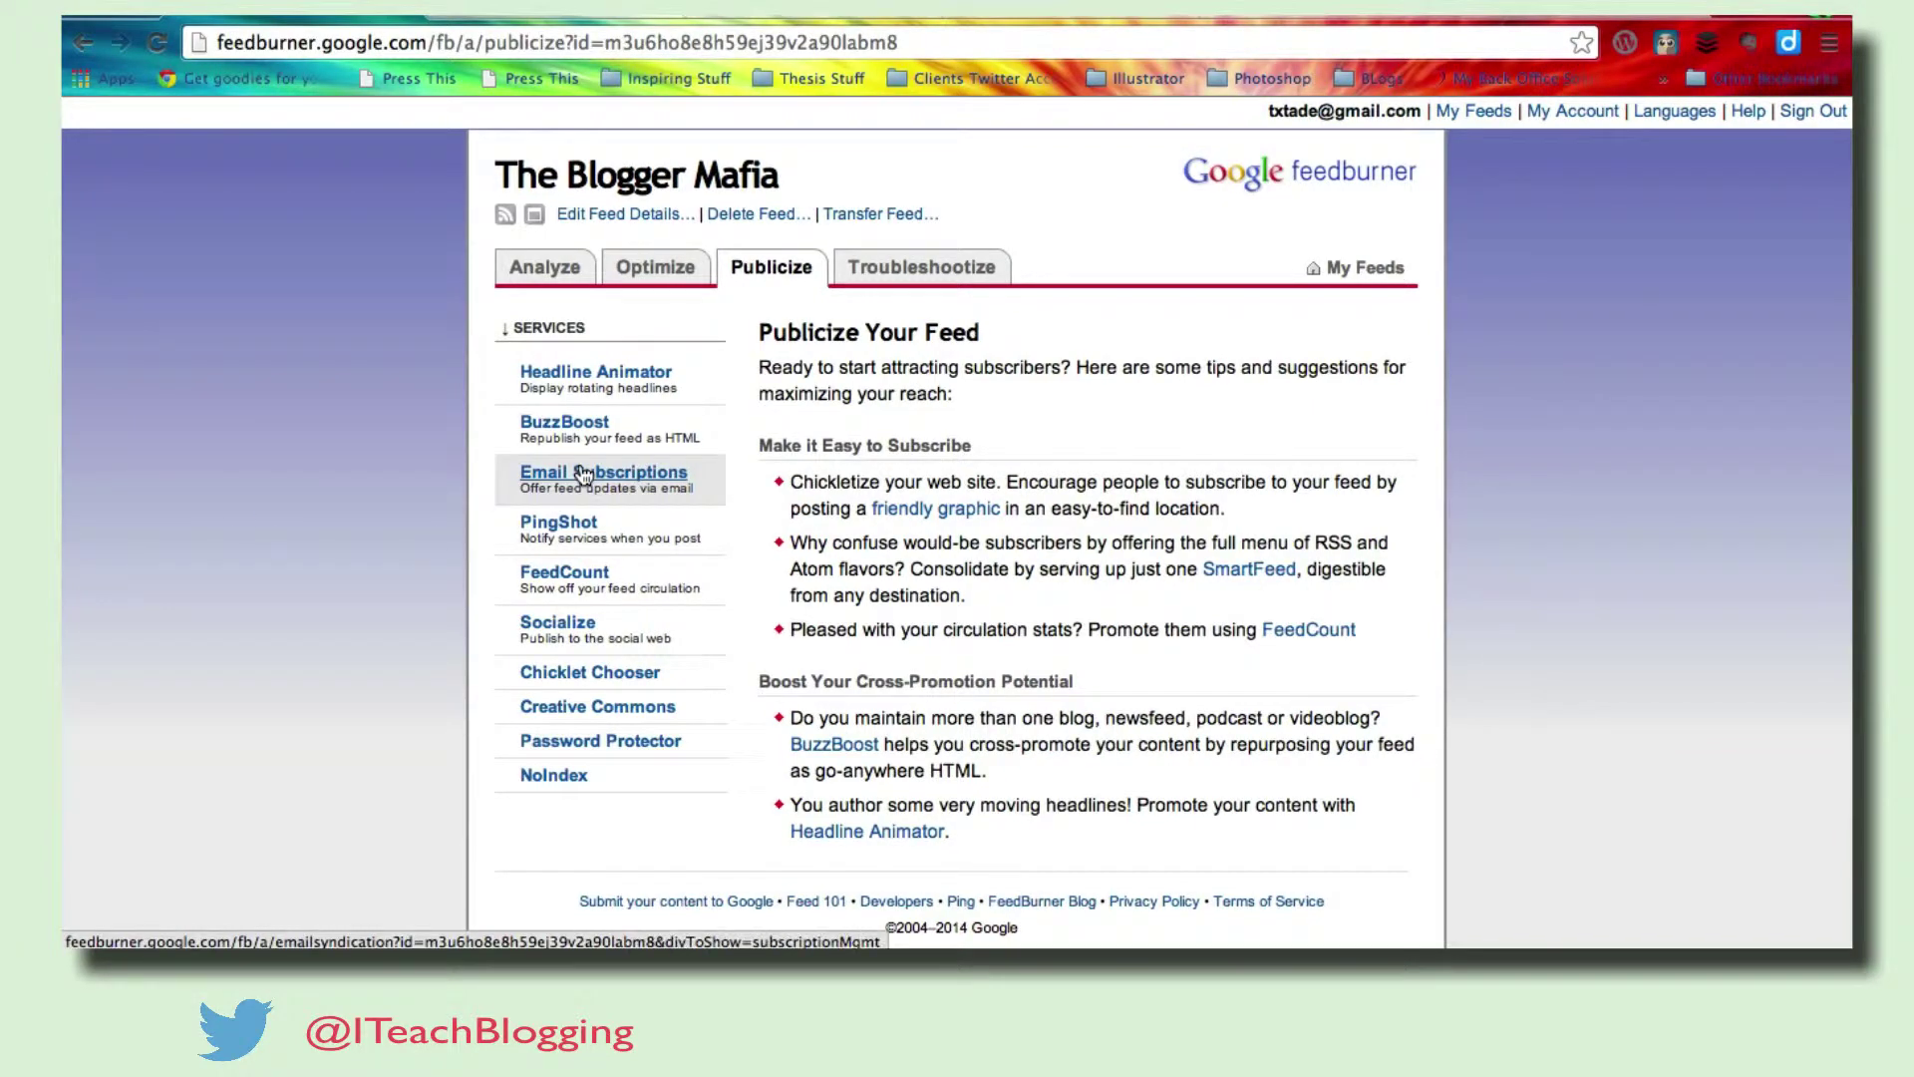
left_click(585, 476)
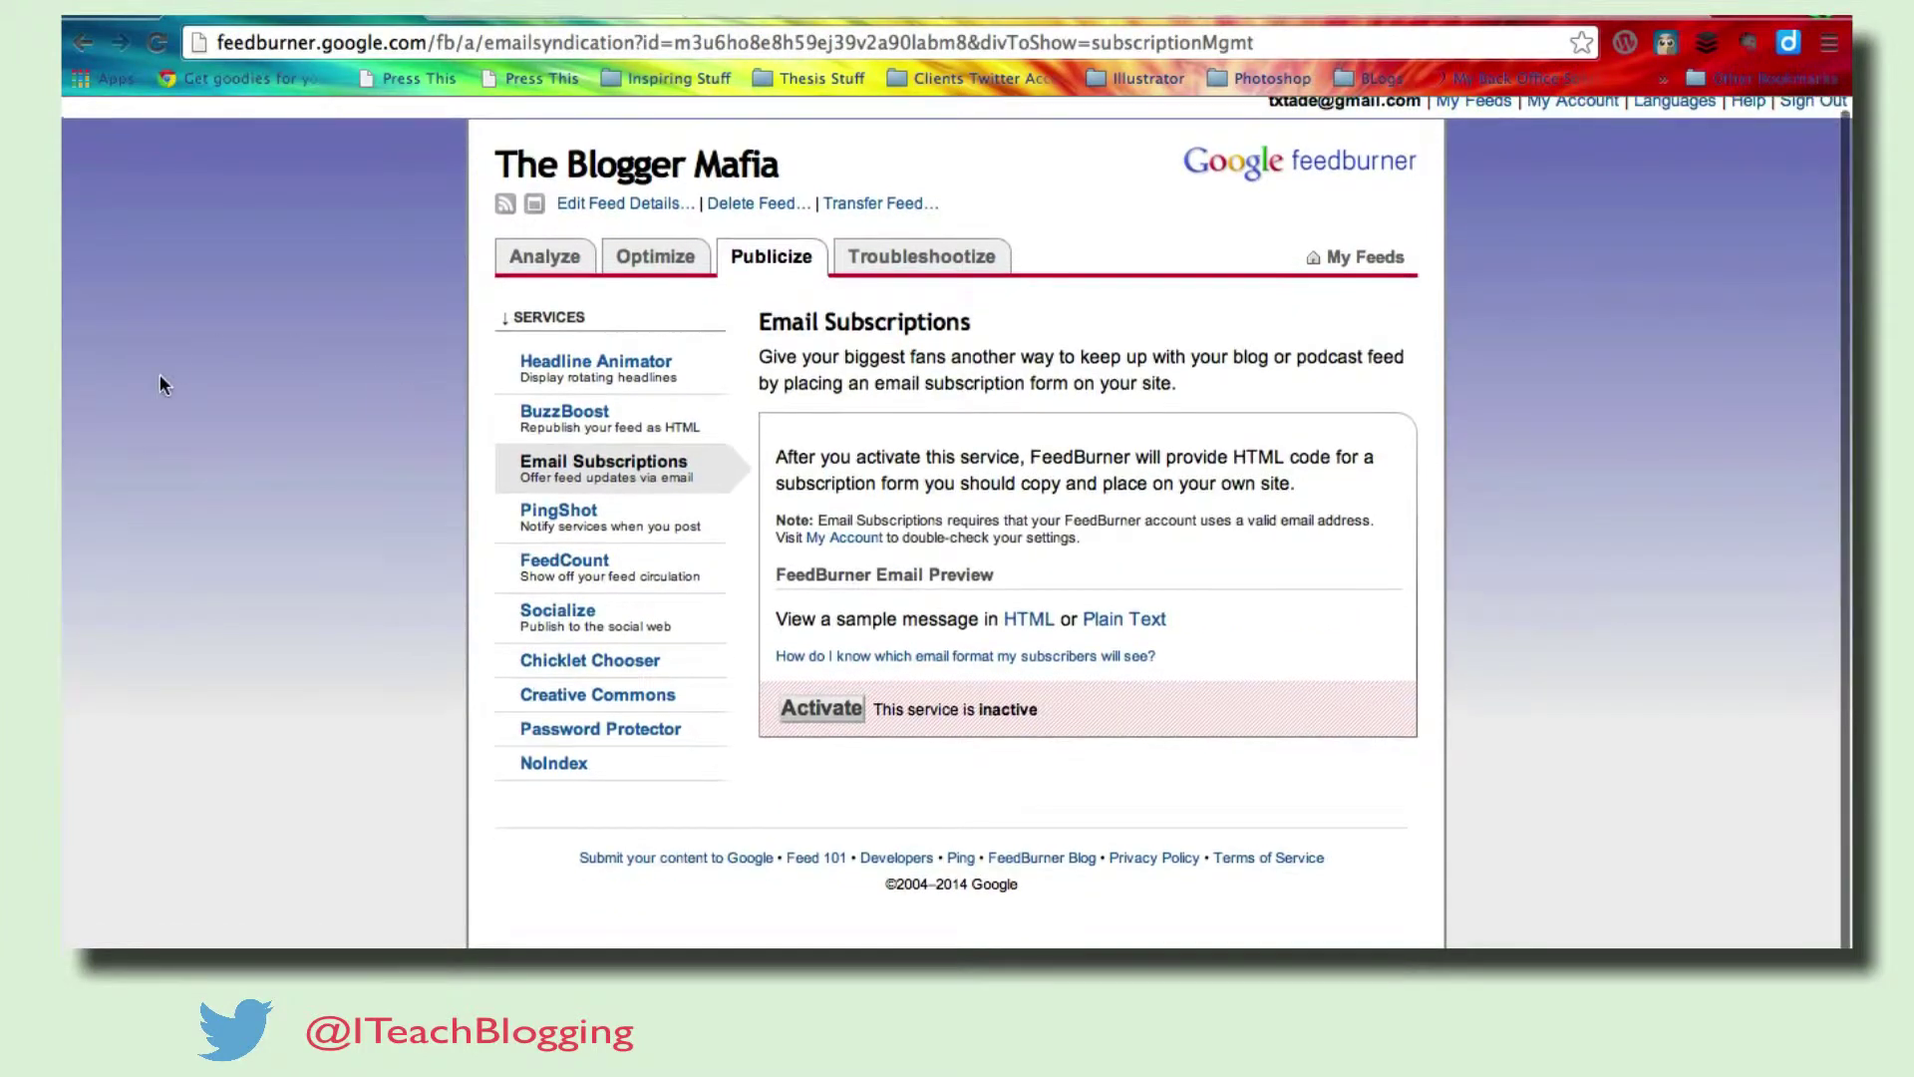
left_click(821, 707)
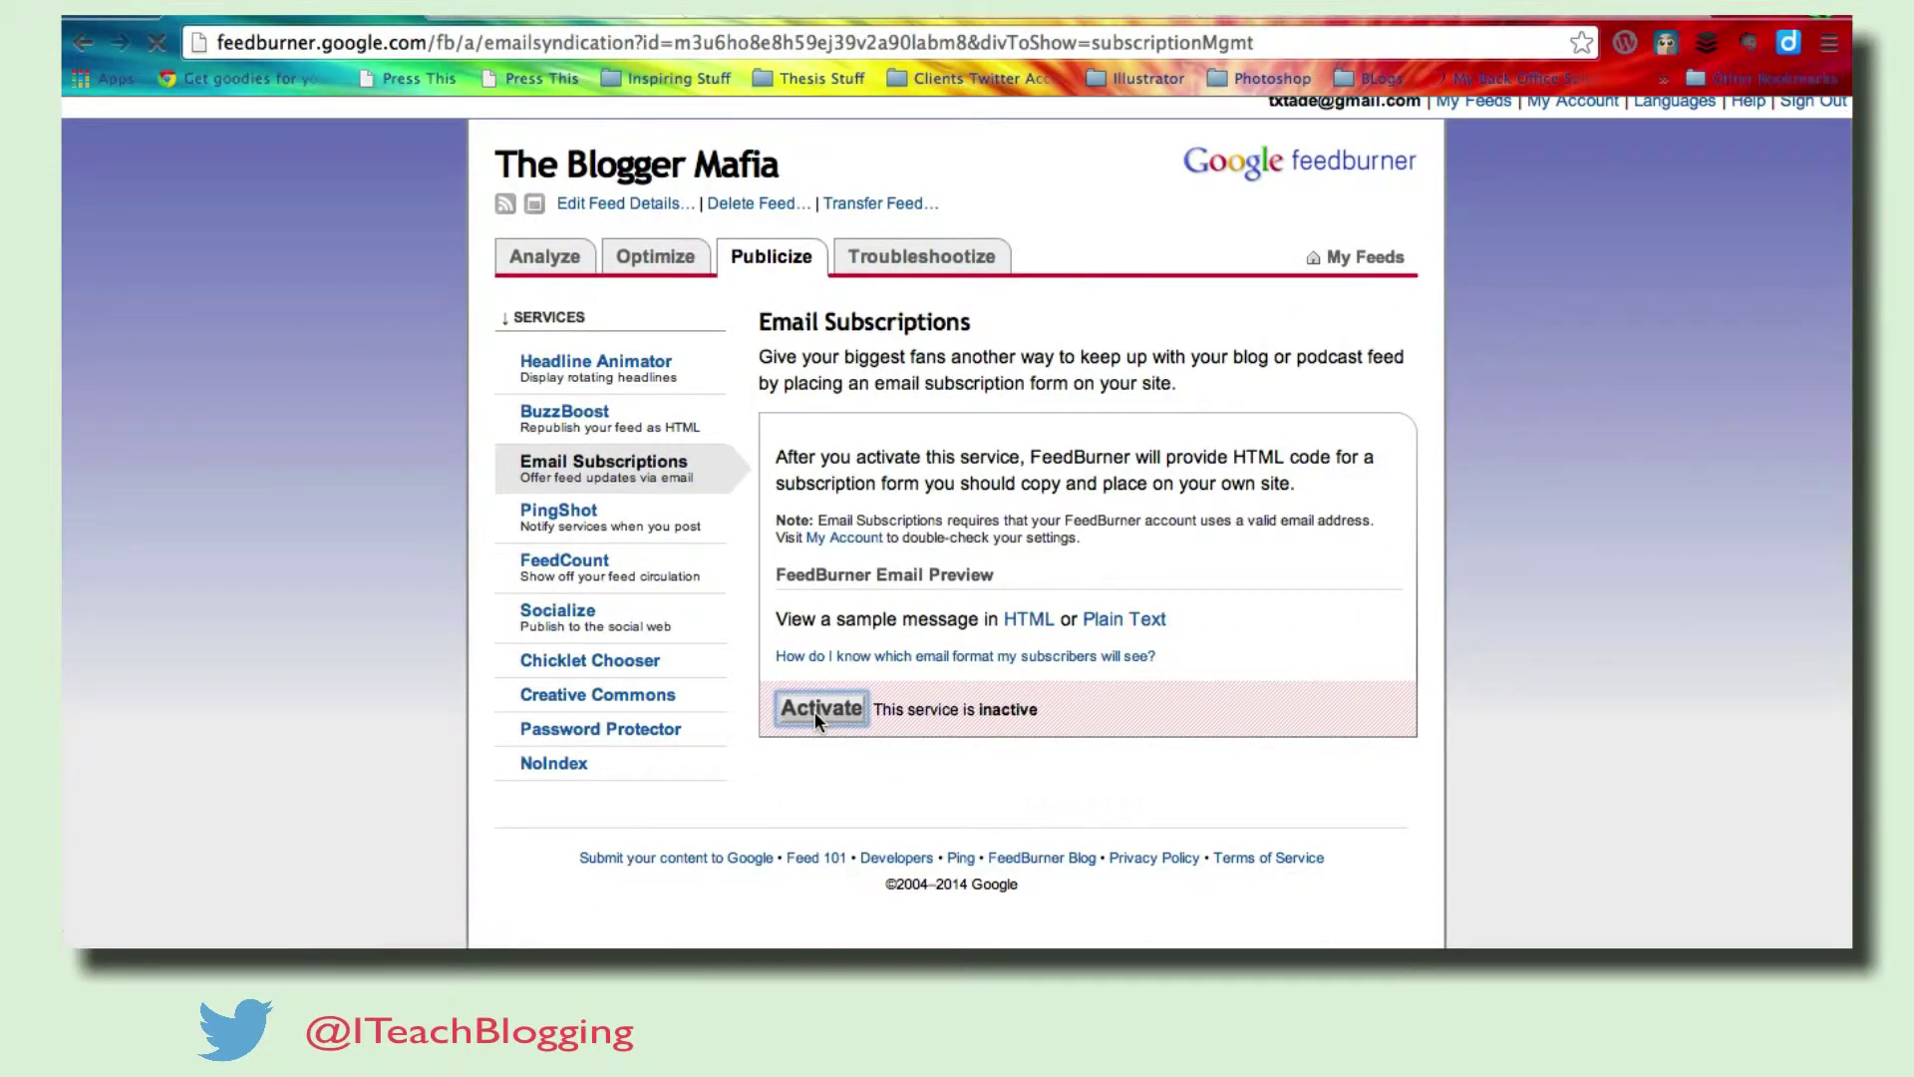
Step: Select all of the English subscription form HTML code
scroll(866, 714, "down", 5)
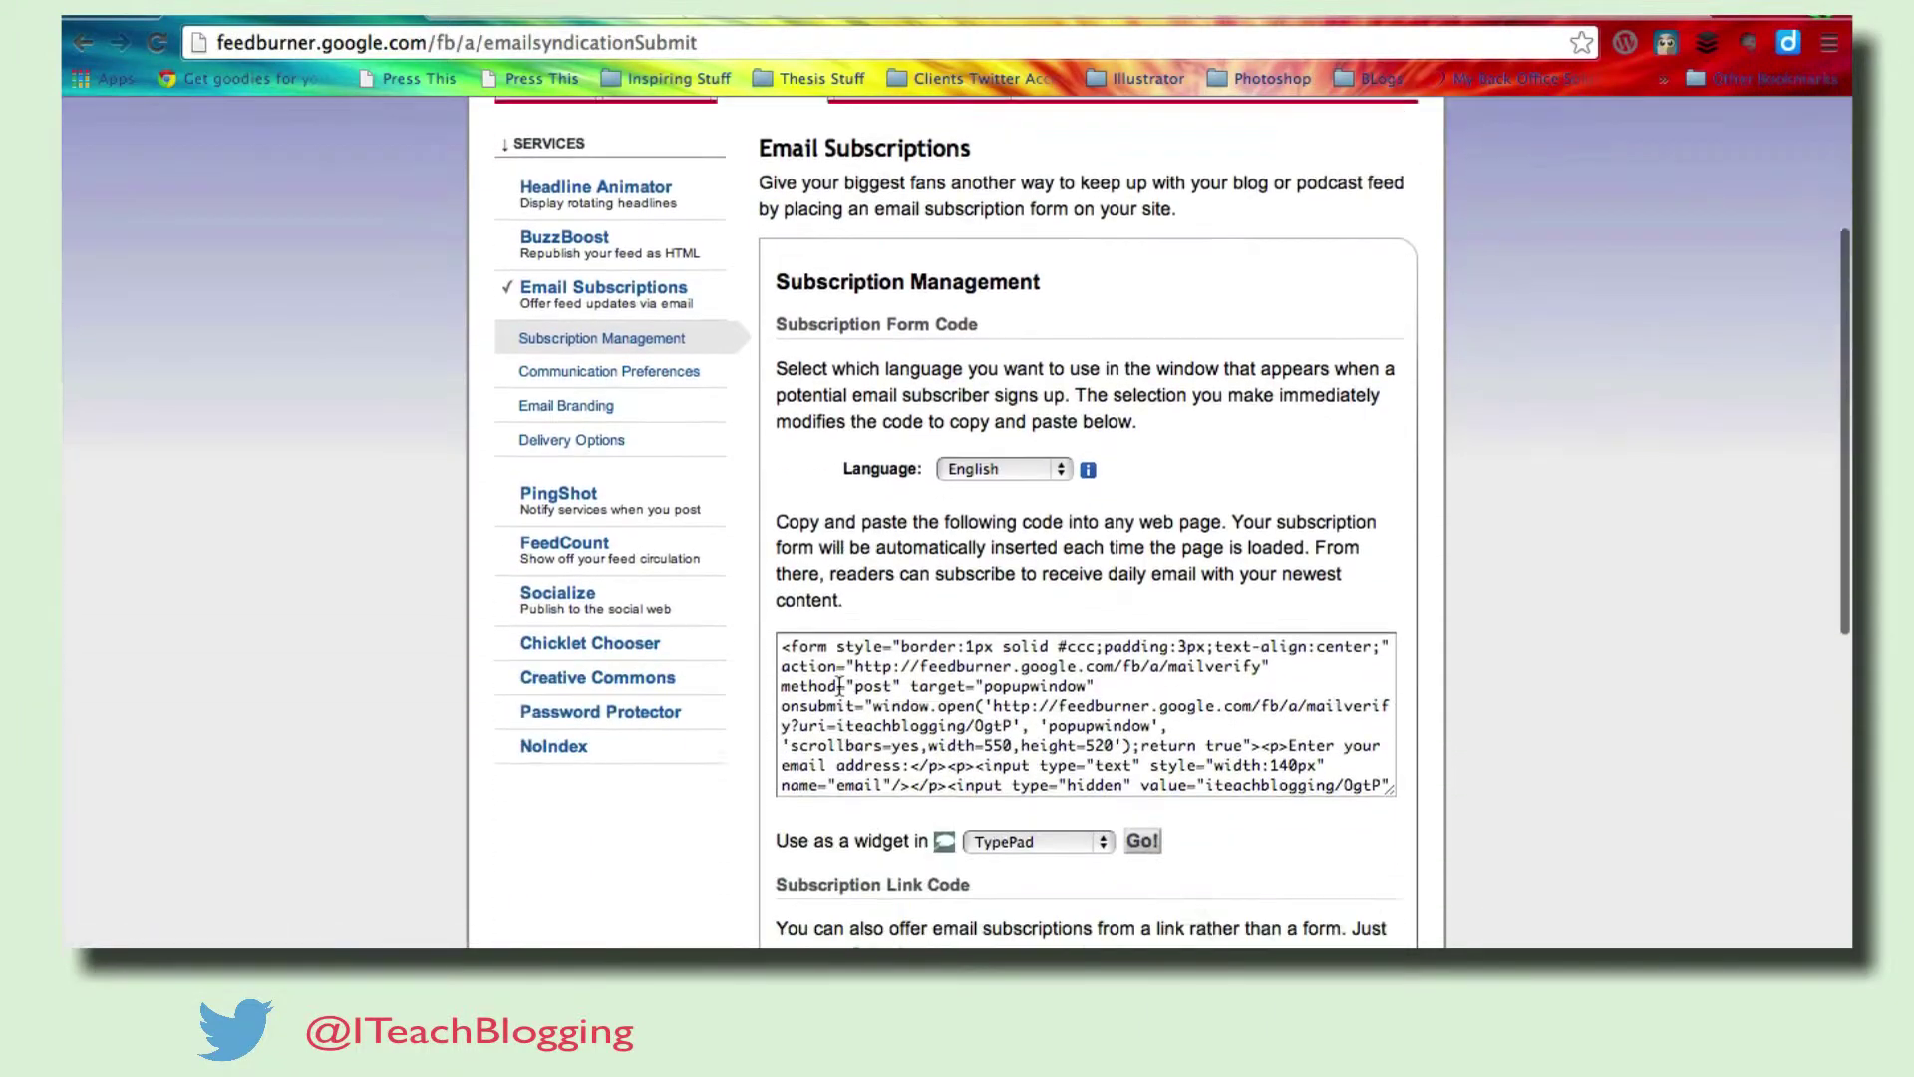
scroll(840, 686, "down", 5)
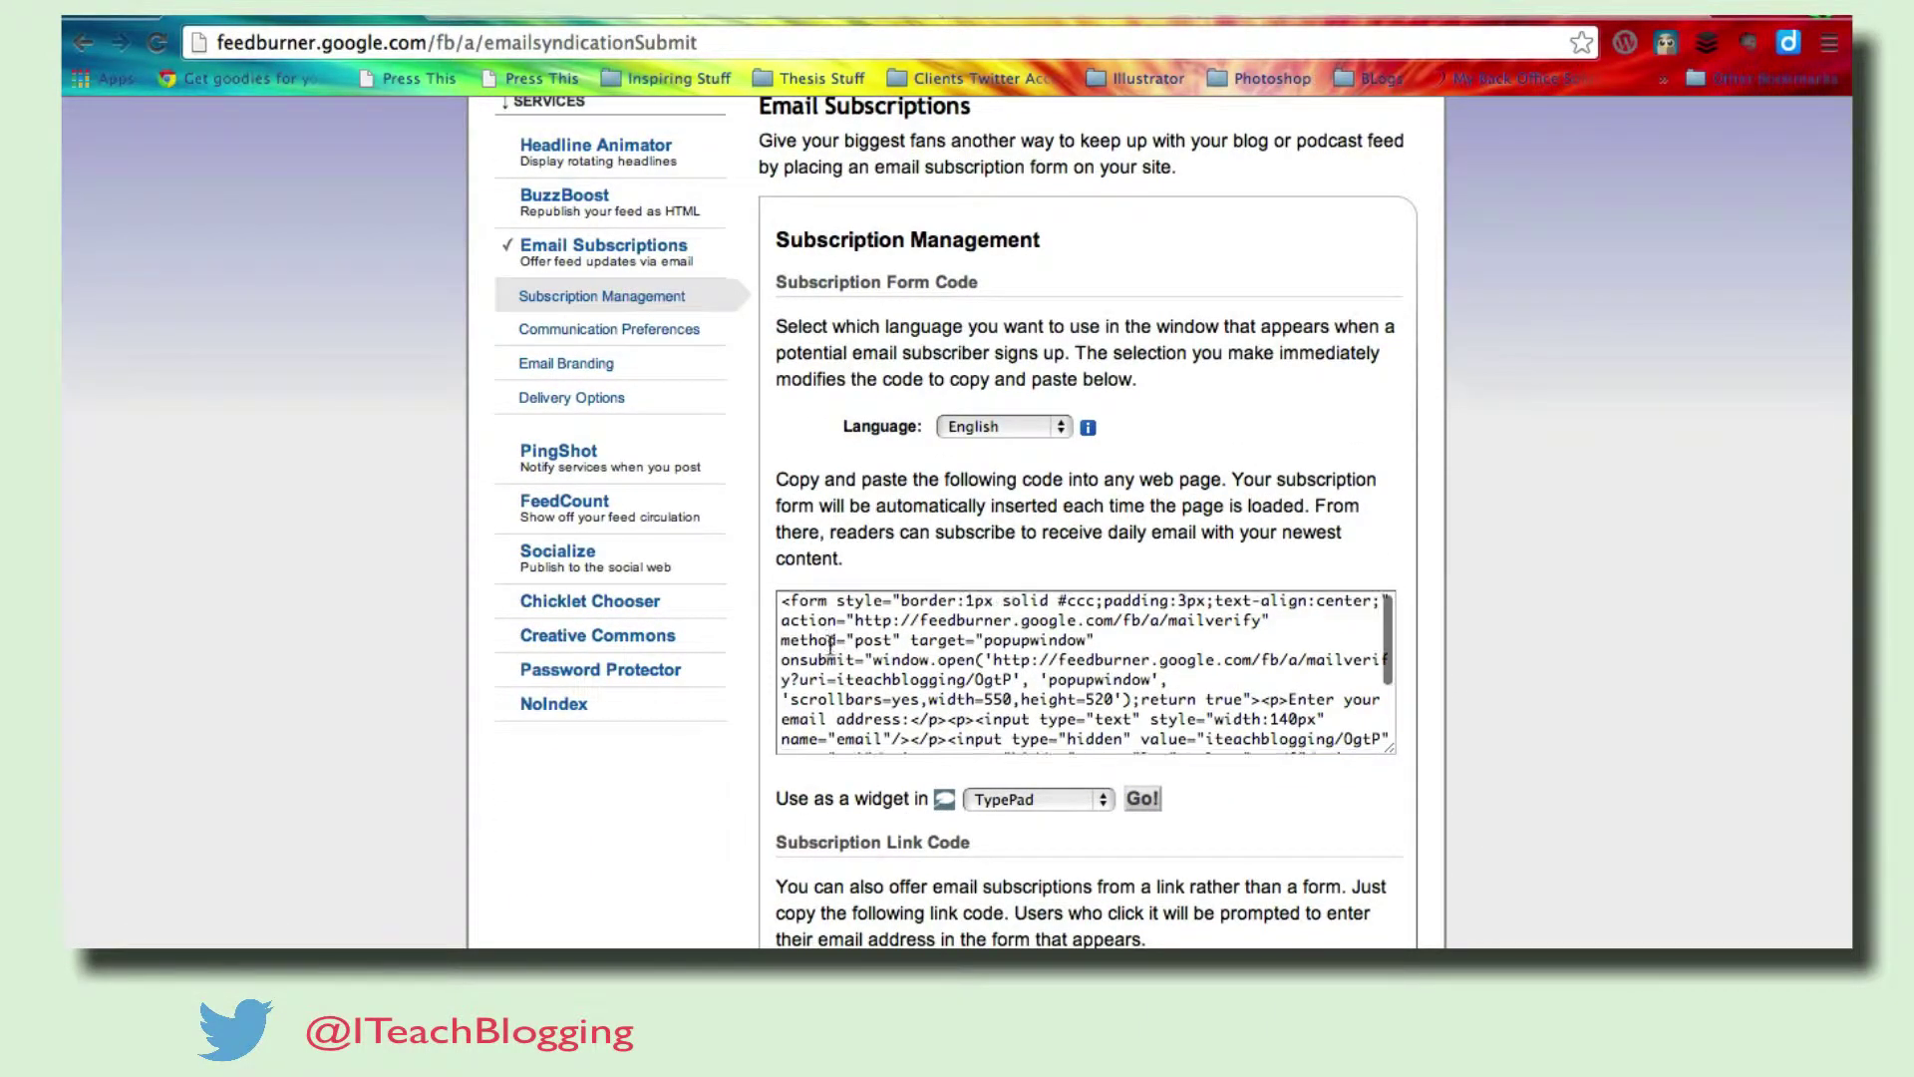
left_click(831, 646)
key("super+a")
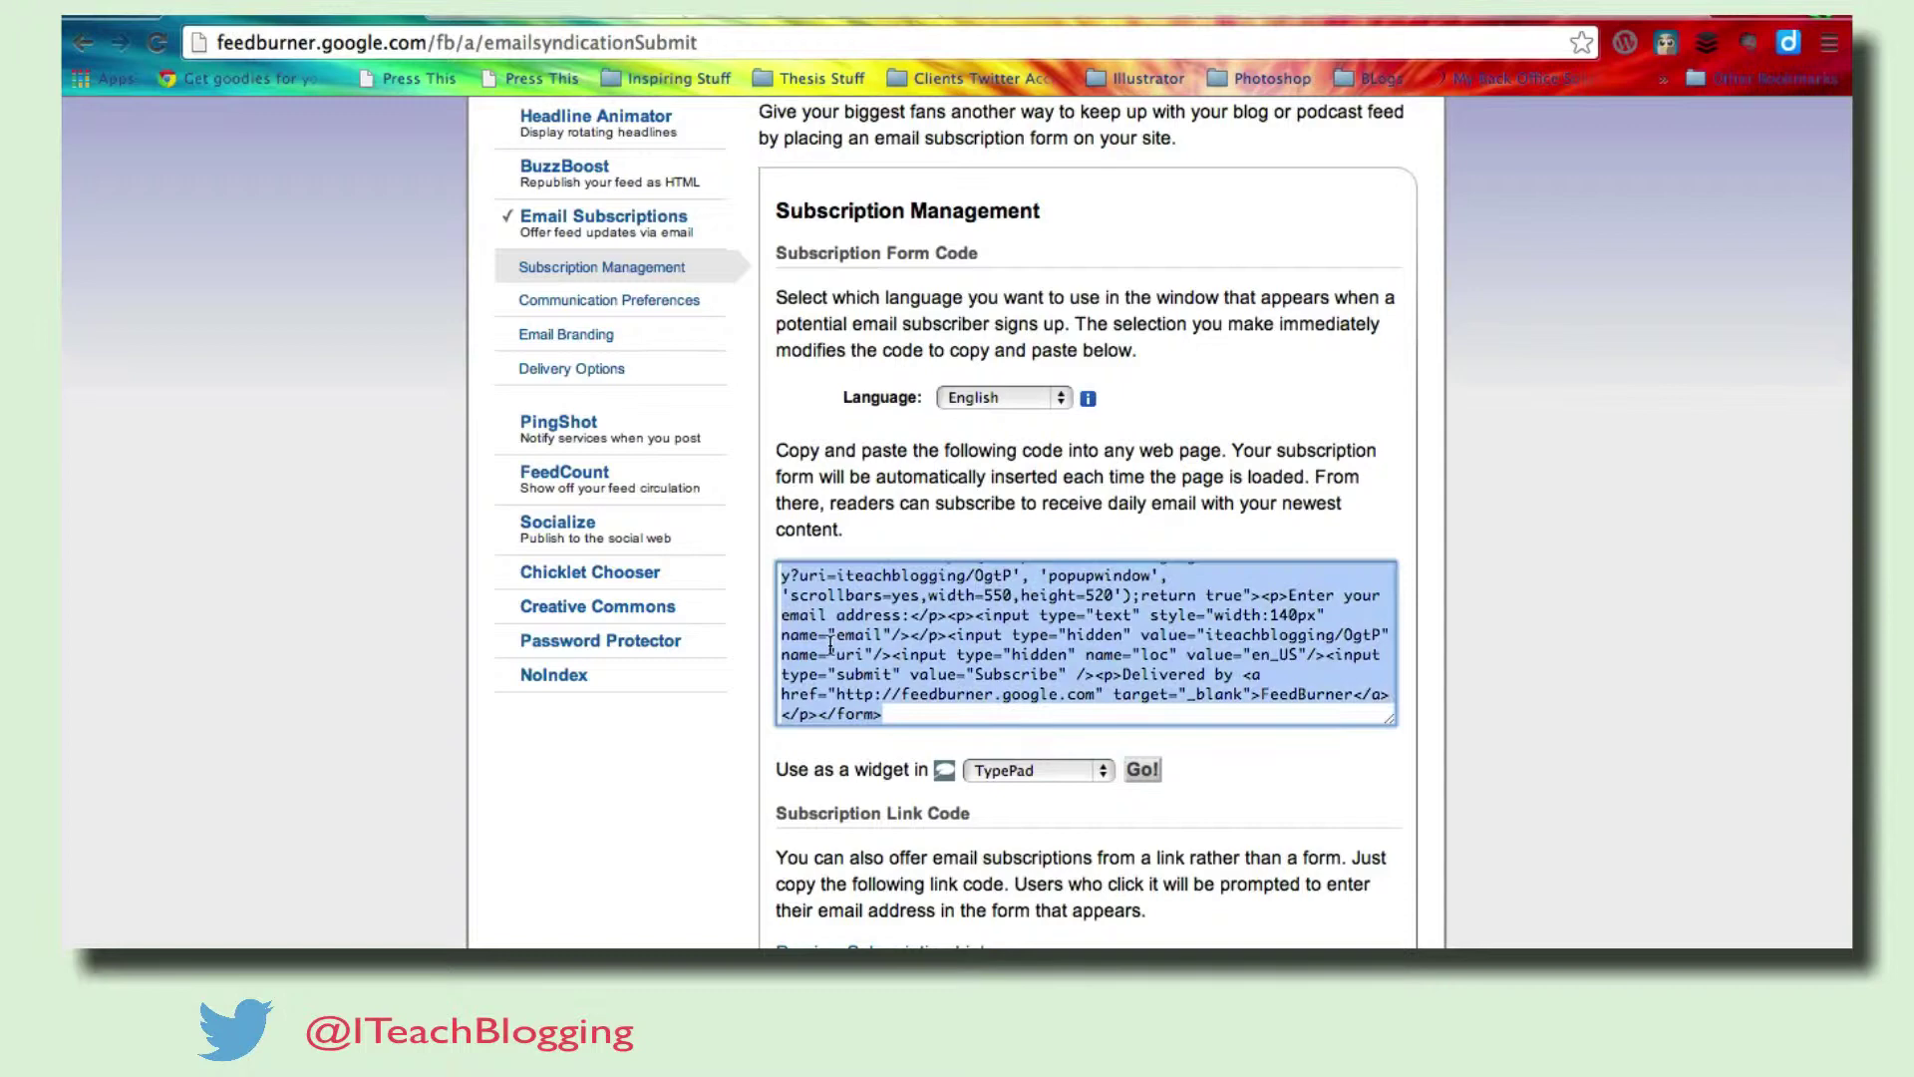
Step: Copy the form code into the Evernote note 'feed burner part 2', then return to FeedBurner
key("super+c")
key("super+Tab")
key("super+v")
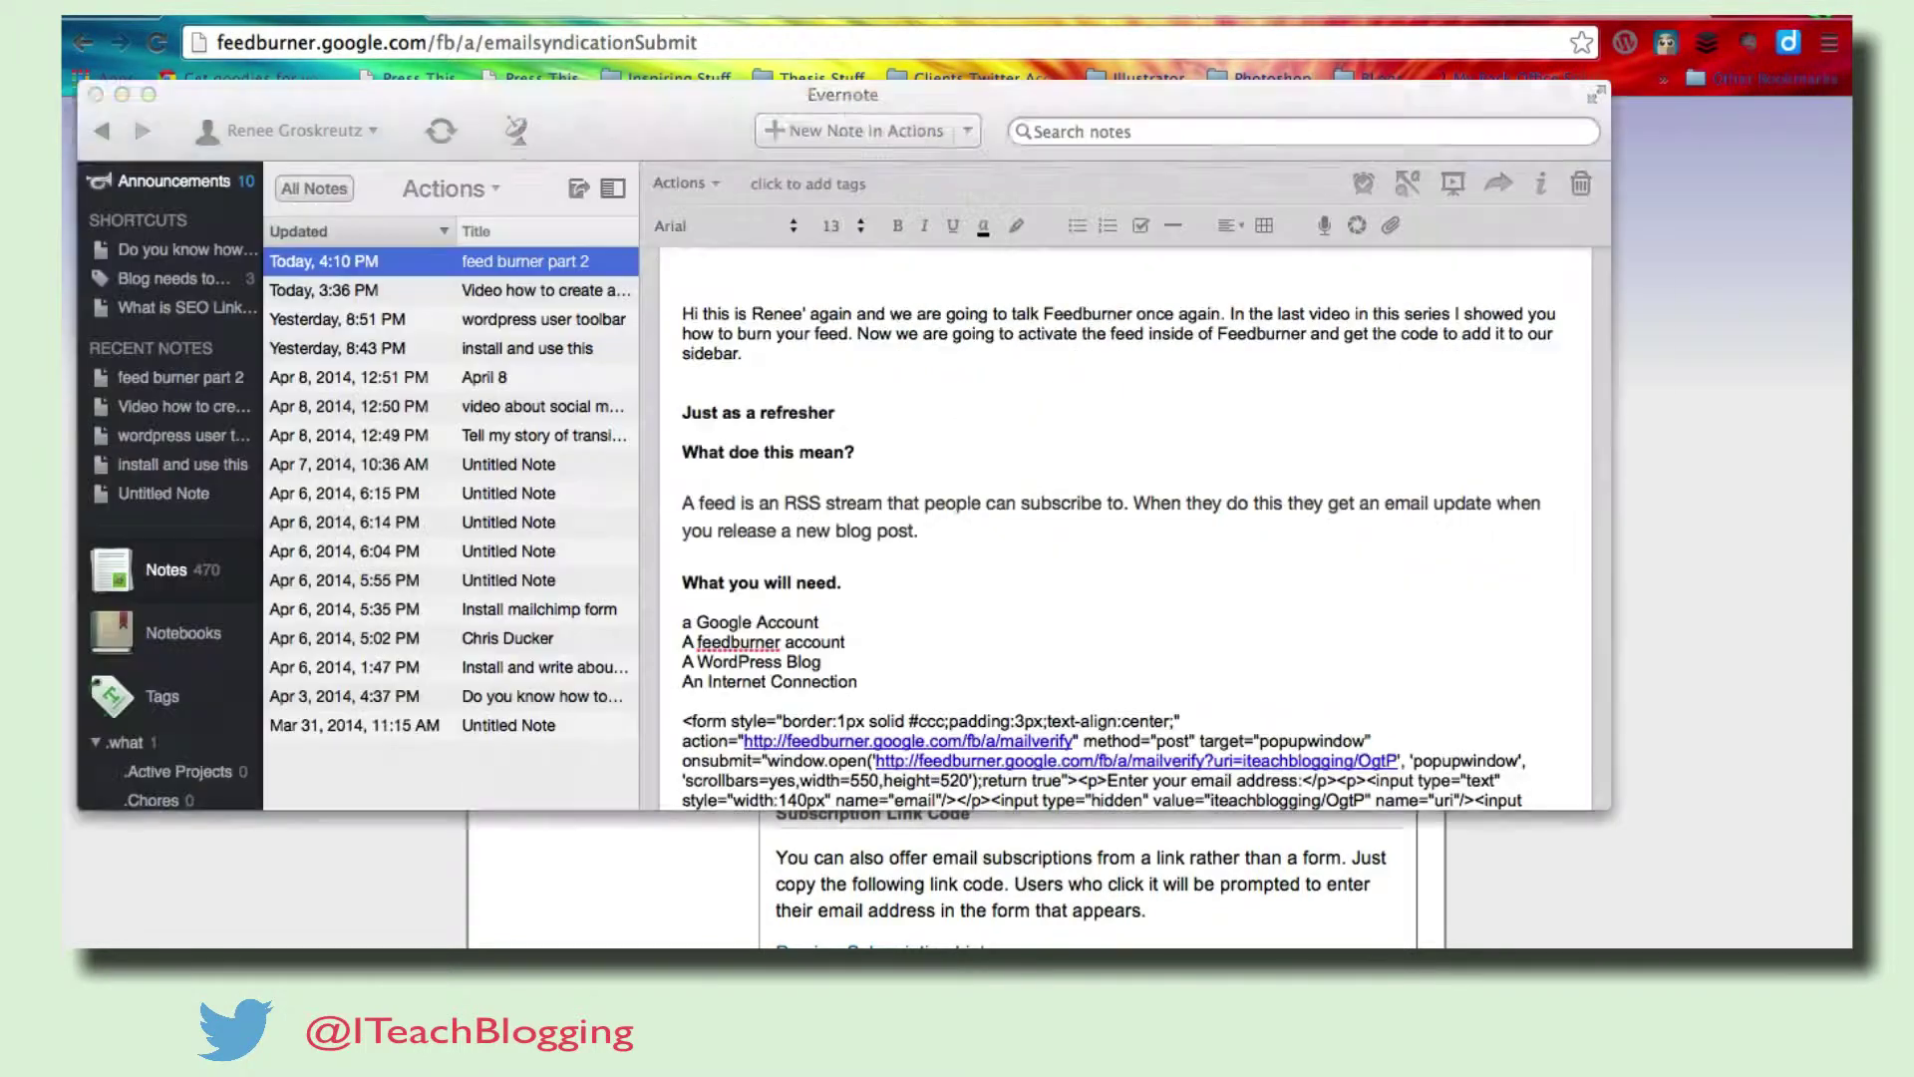
scroll(914, 737, "down", 3)
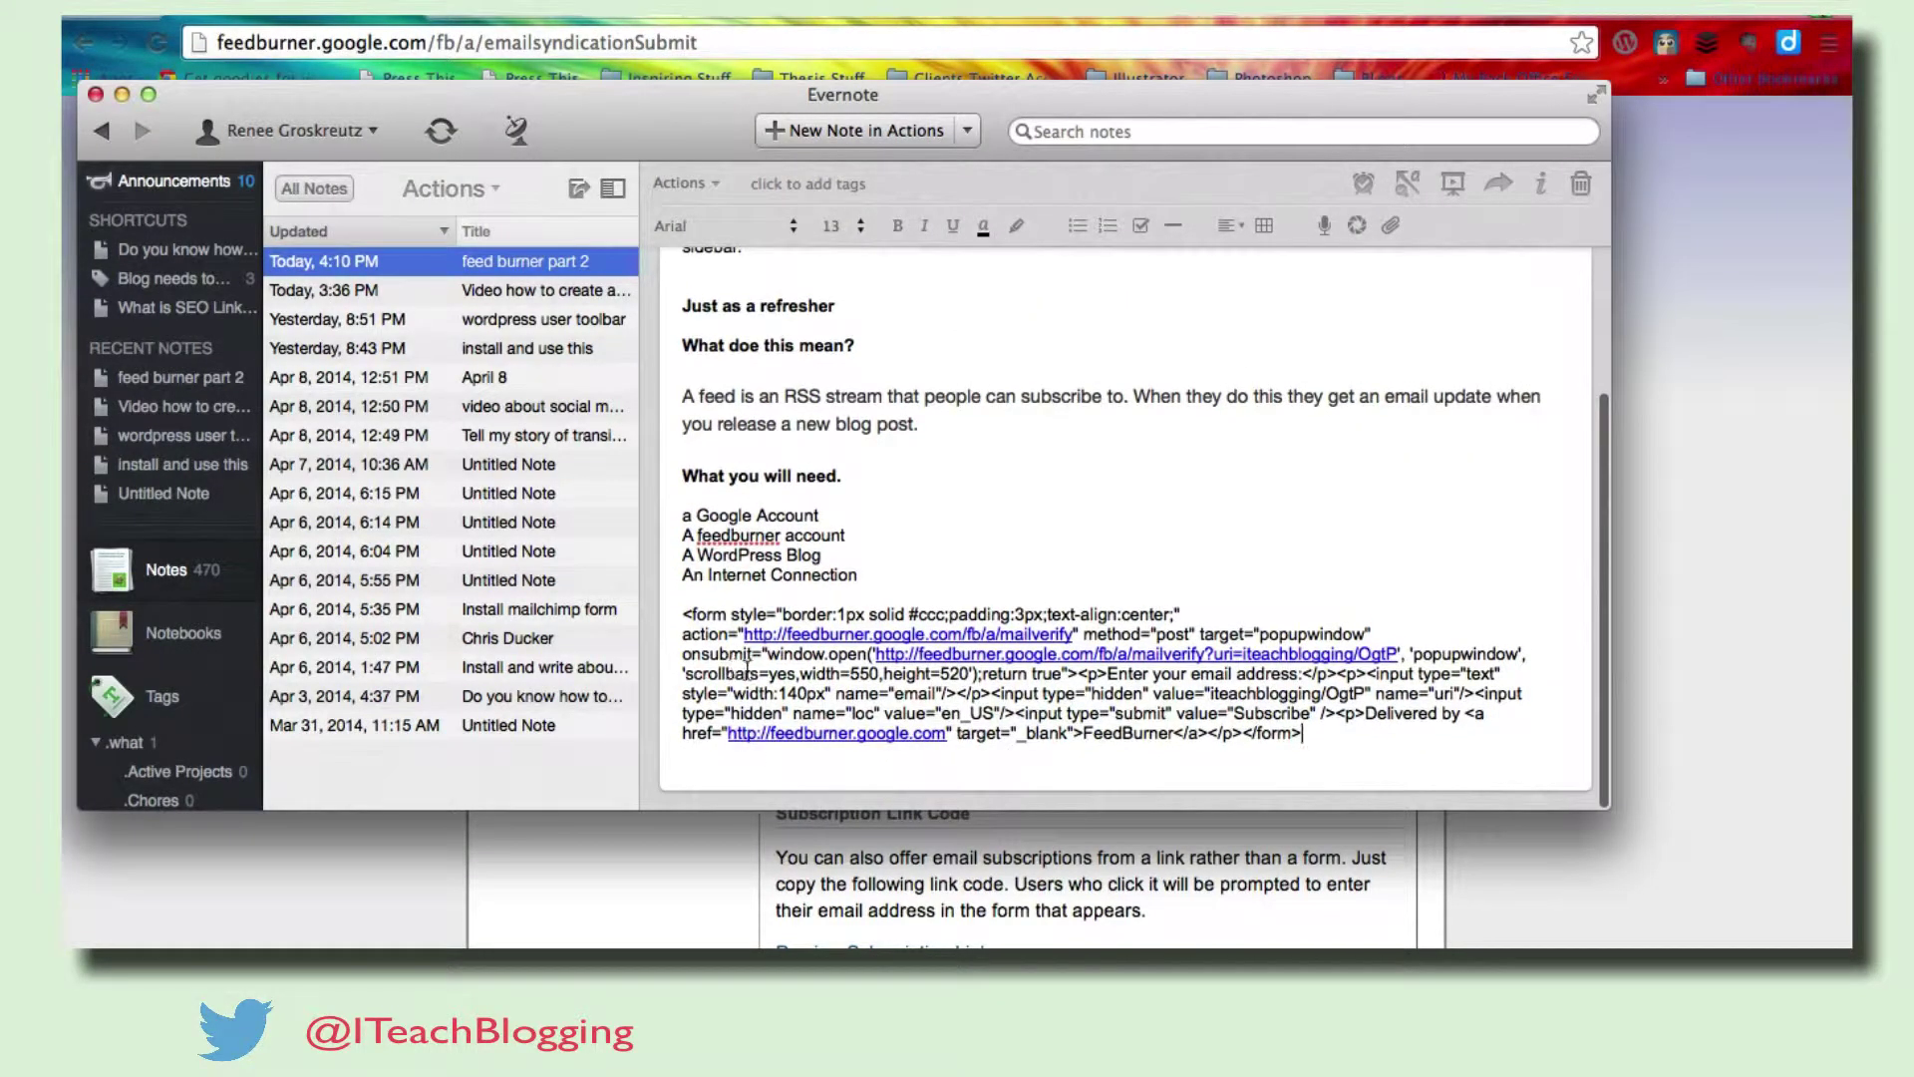
left_click(1801, 459)
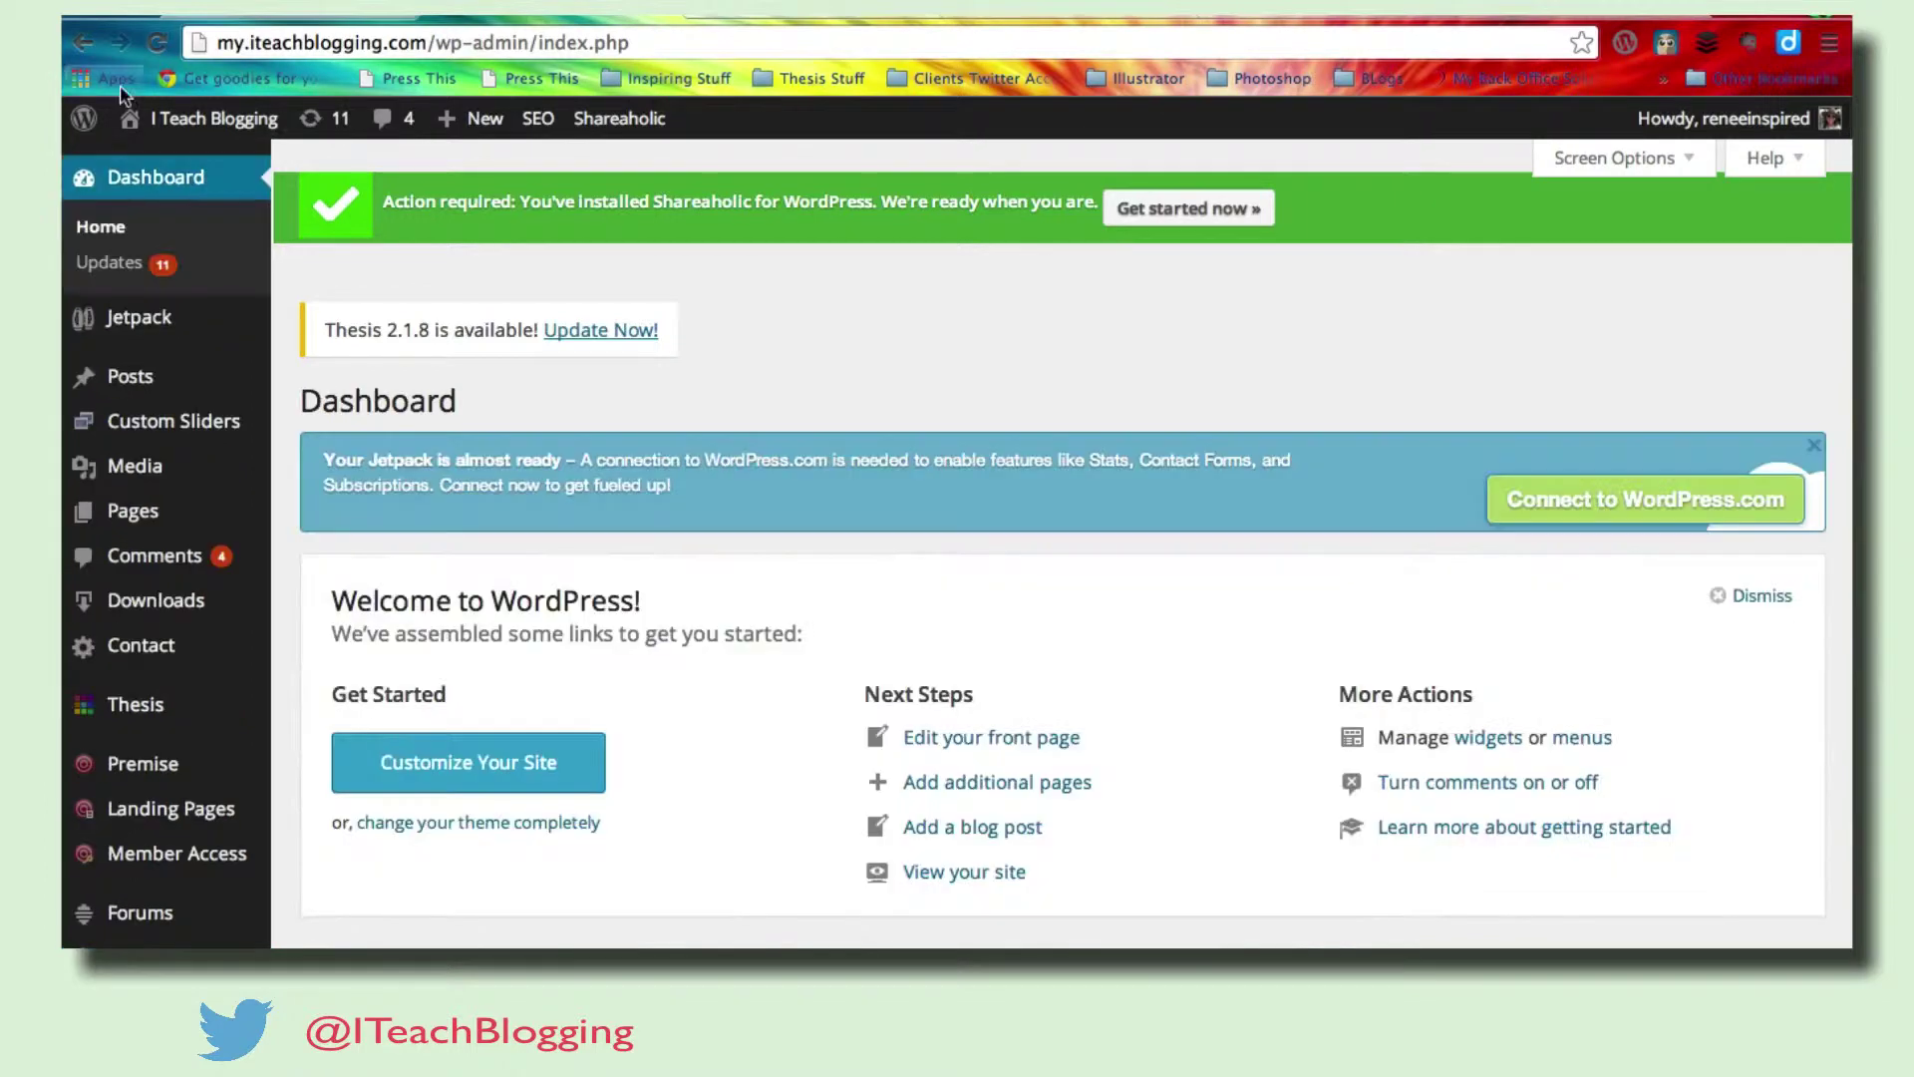
Step: Open Appearance > Widgets and review the Sidebar Narrow widgets, including its Text widget
mouse_move(169, 147)
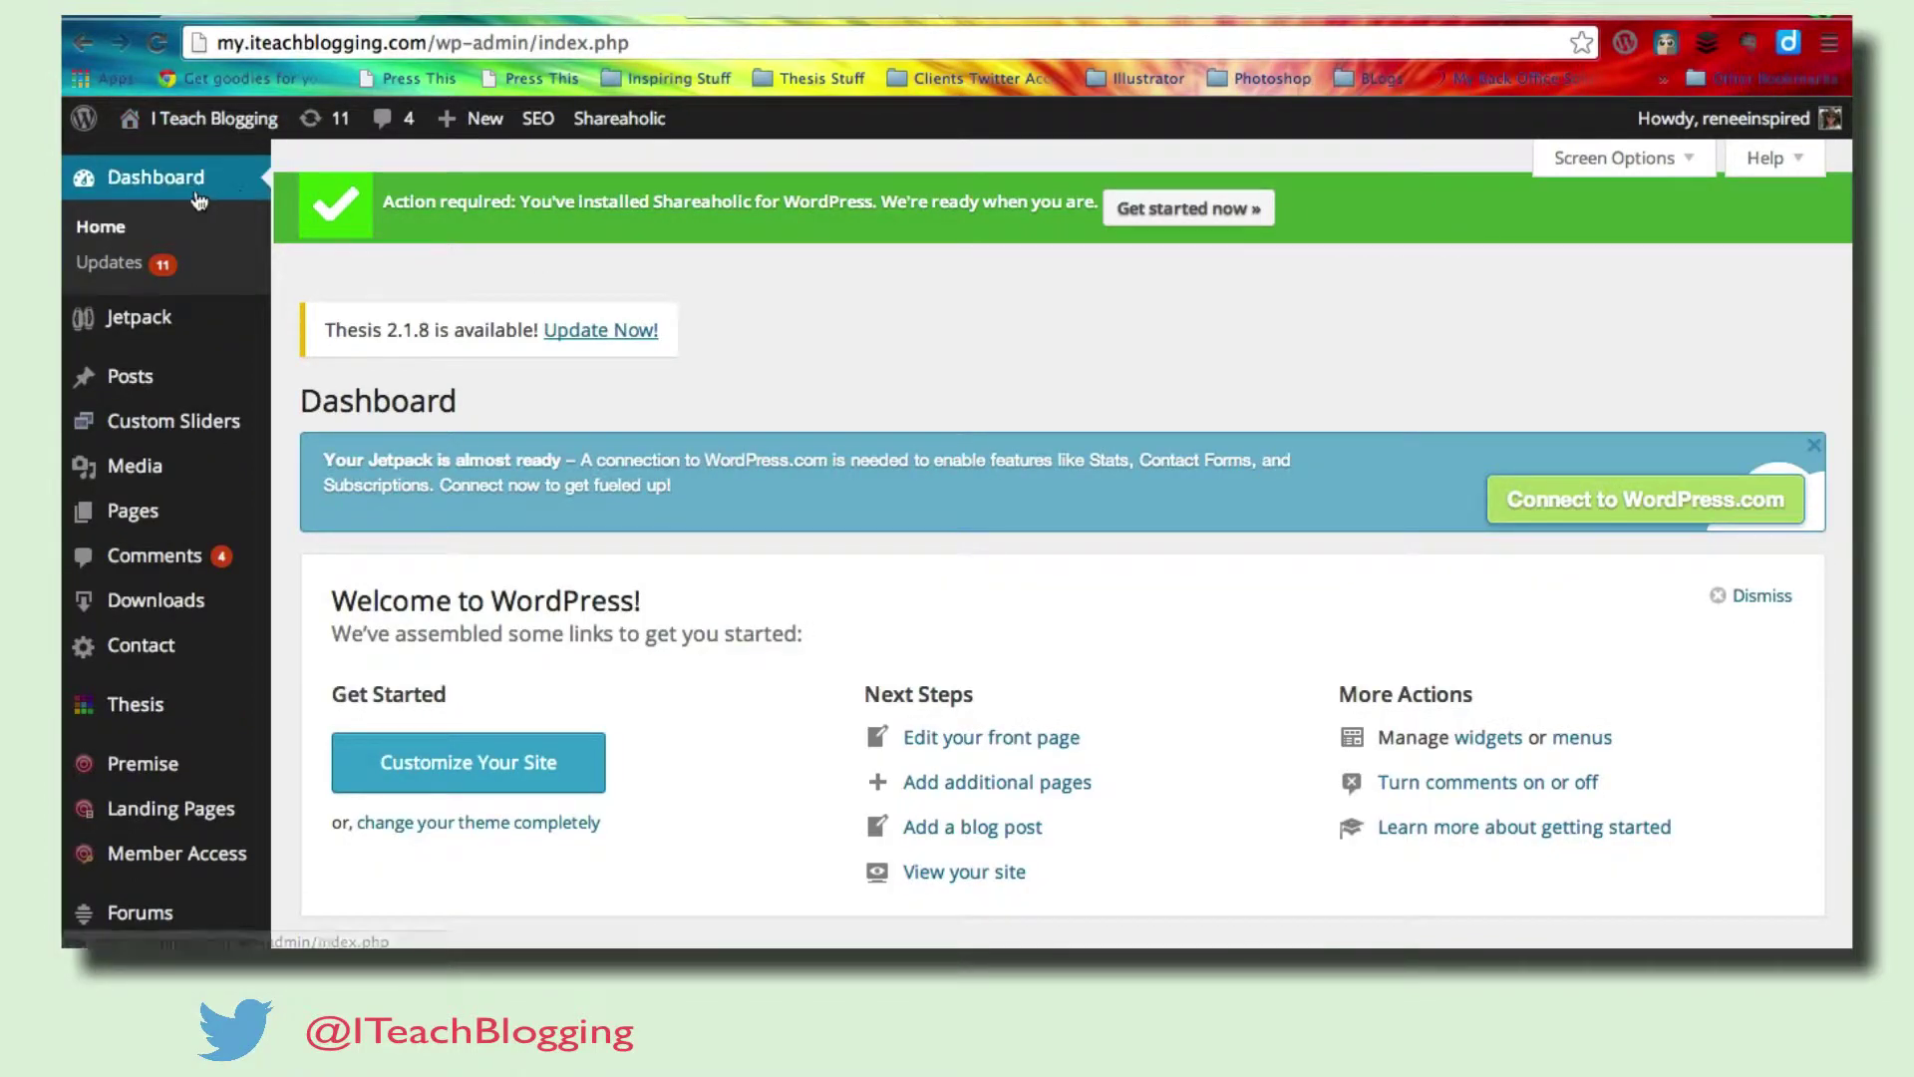
scroll(385, 248, "down", 3)
scroll(383, 247, "down", 5)
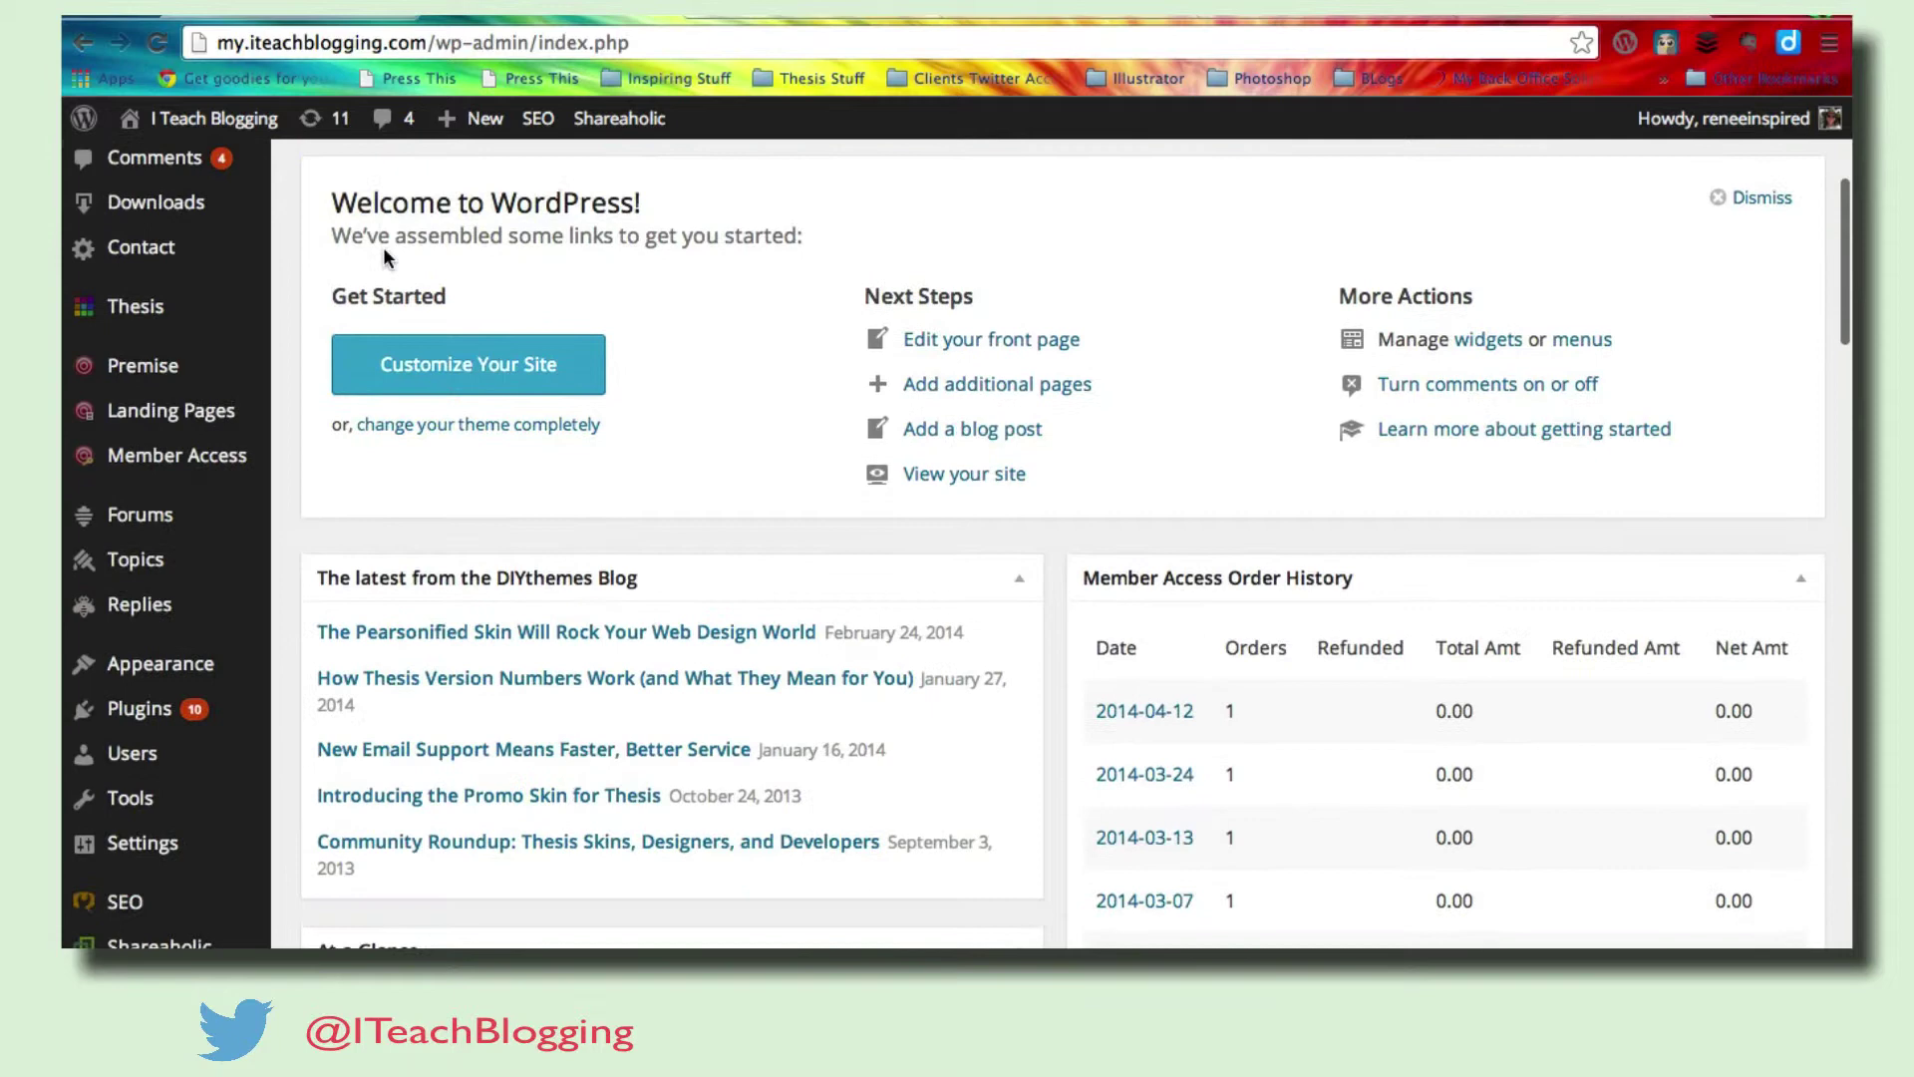
scroll(383, 247, "down", 5)
mouse_move(157, 389)
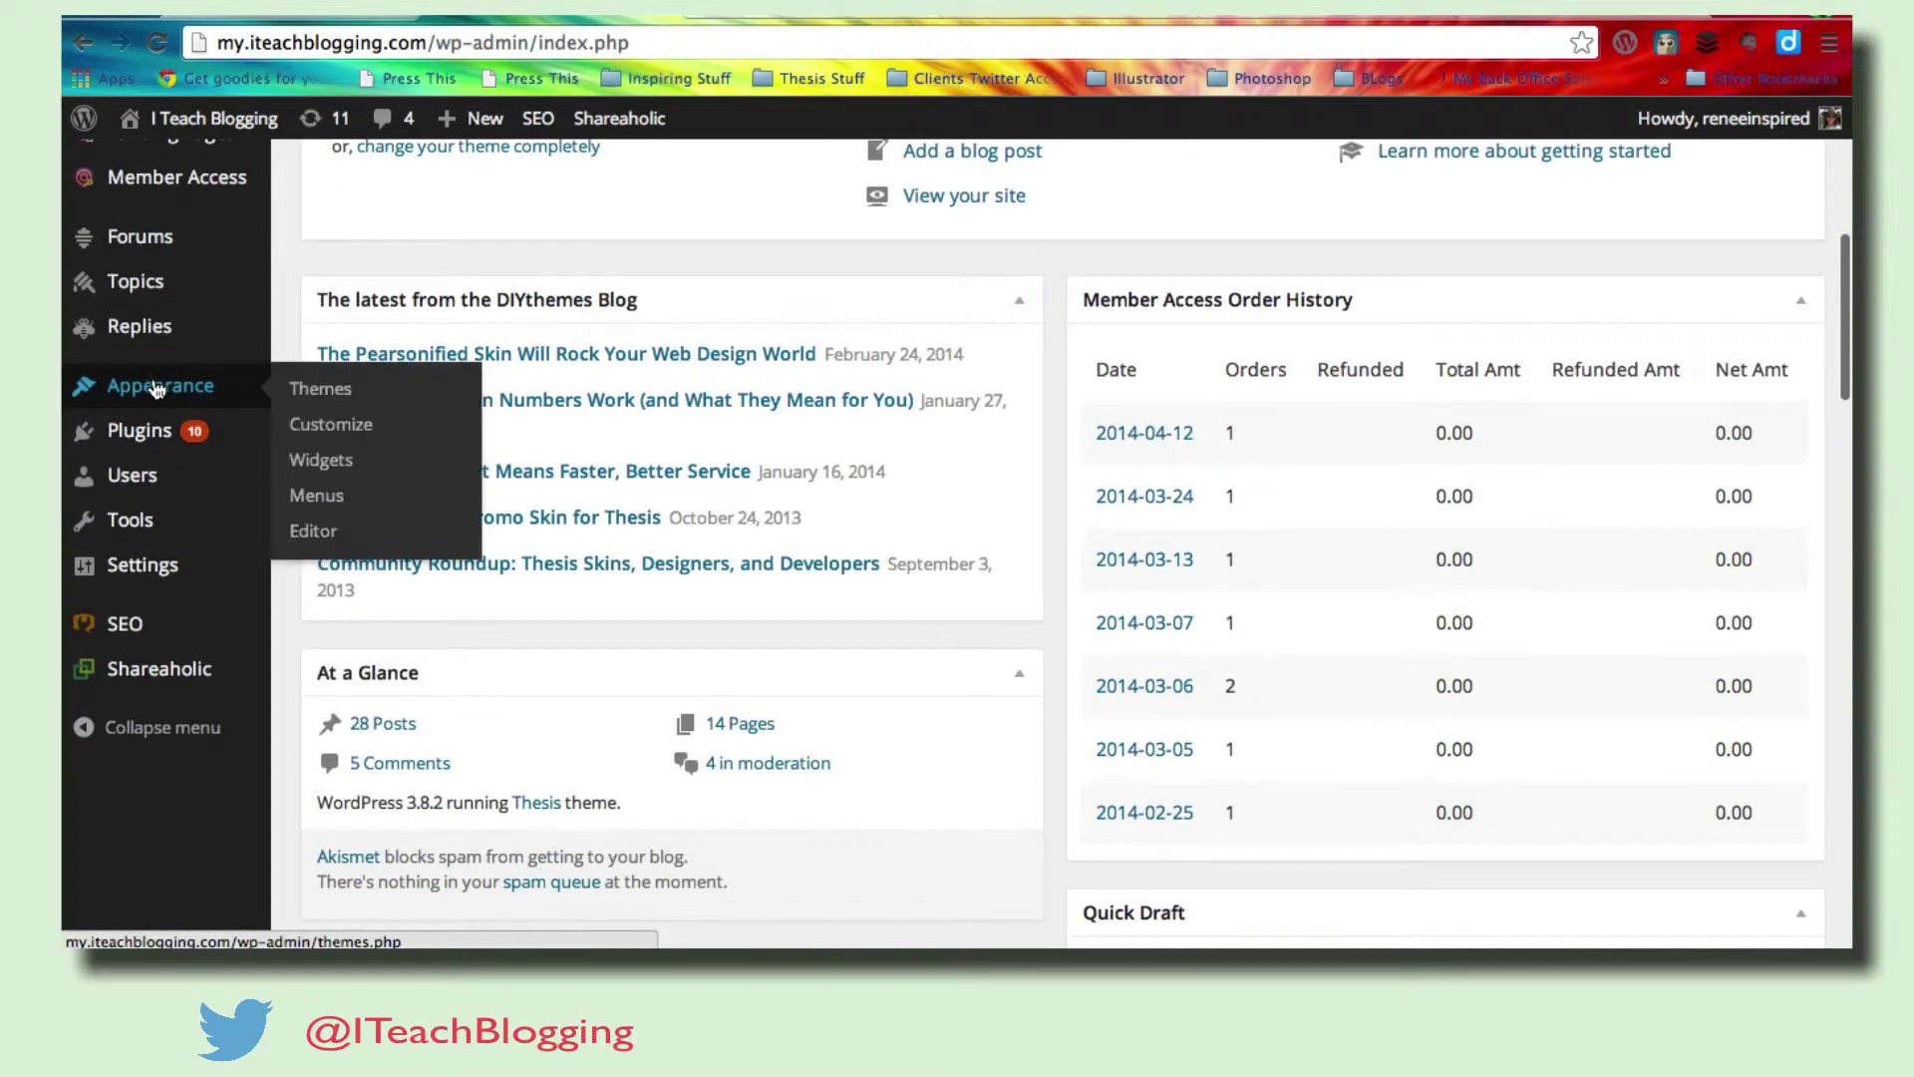
left_click(331, 468)
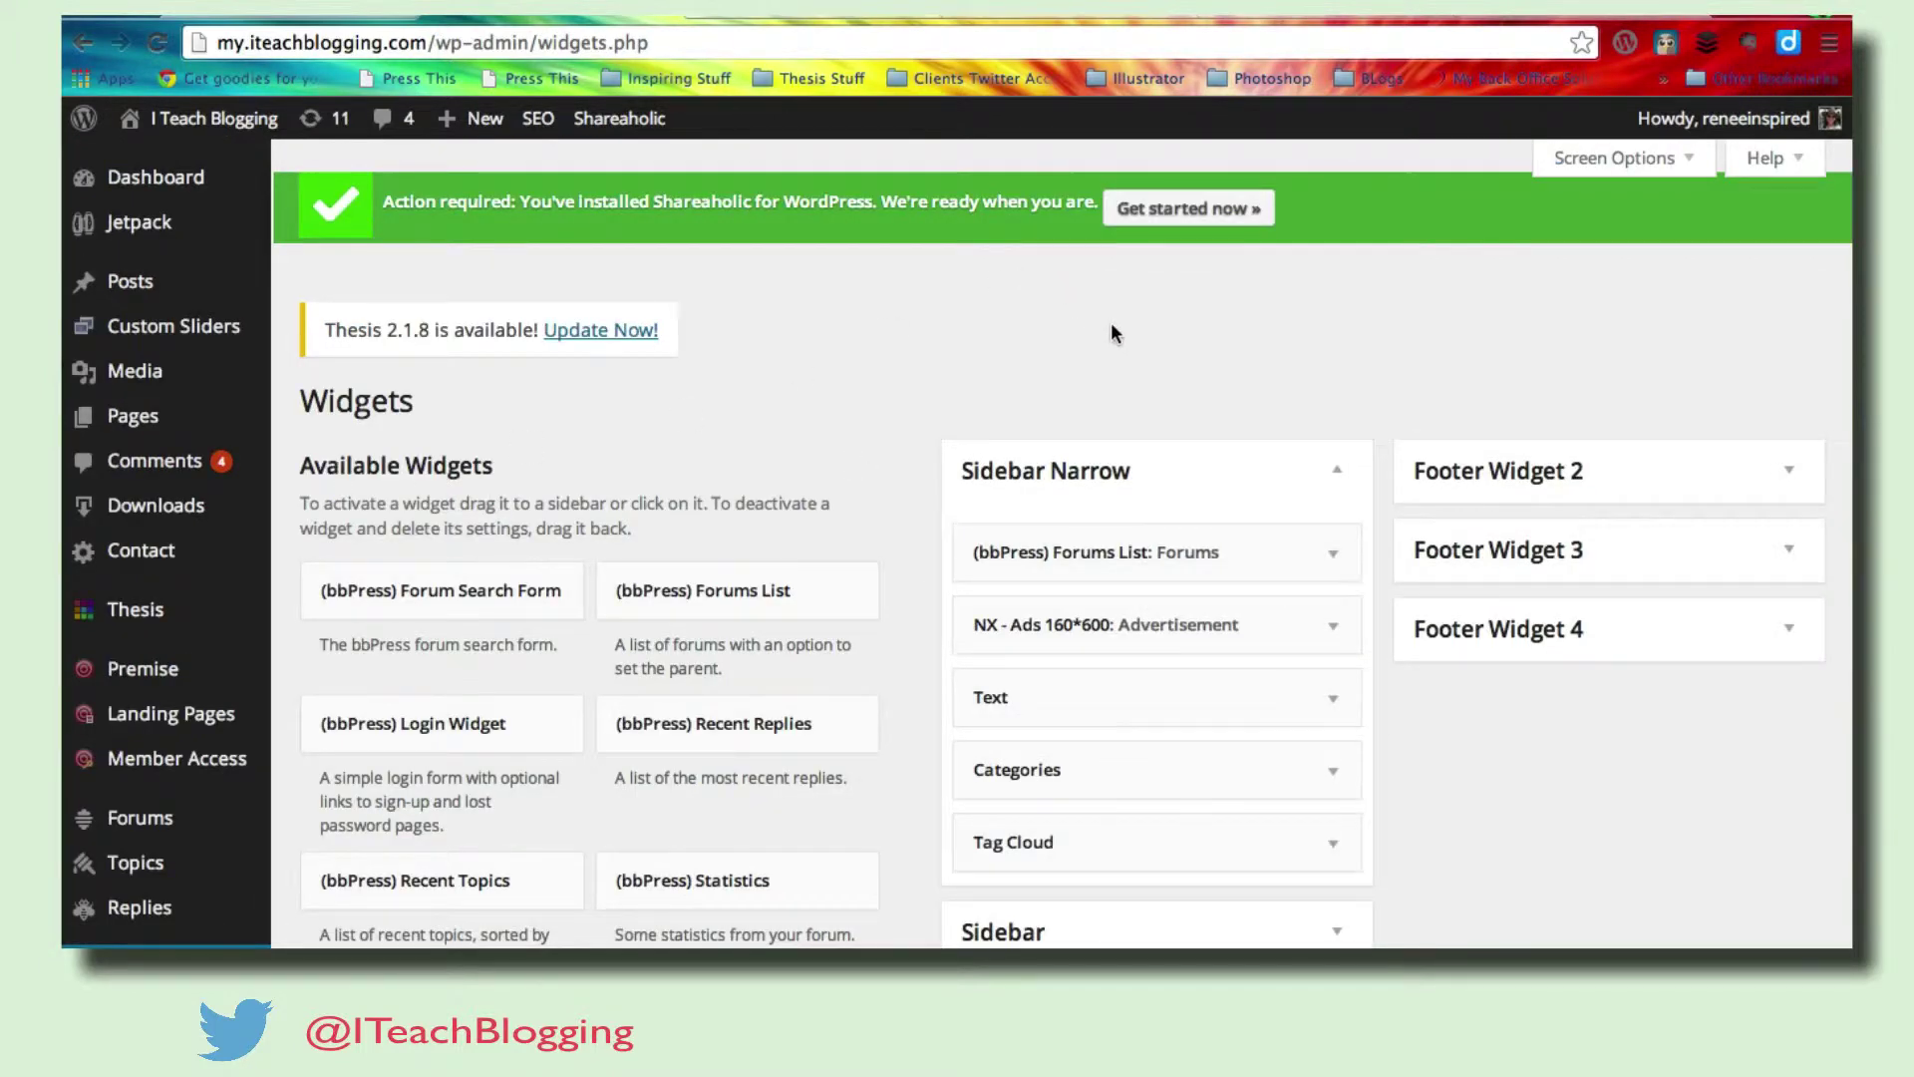
scroll(1138, 344, "down", 5)
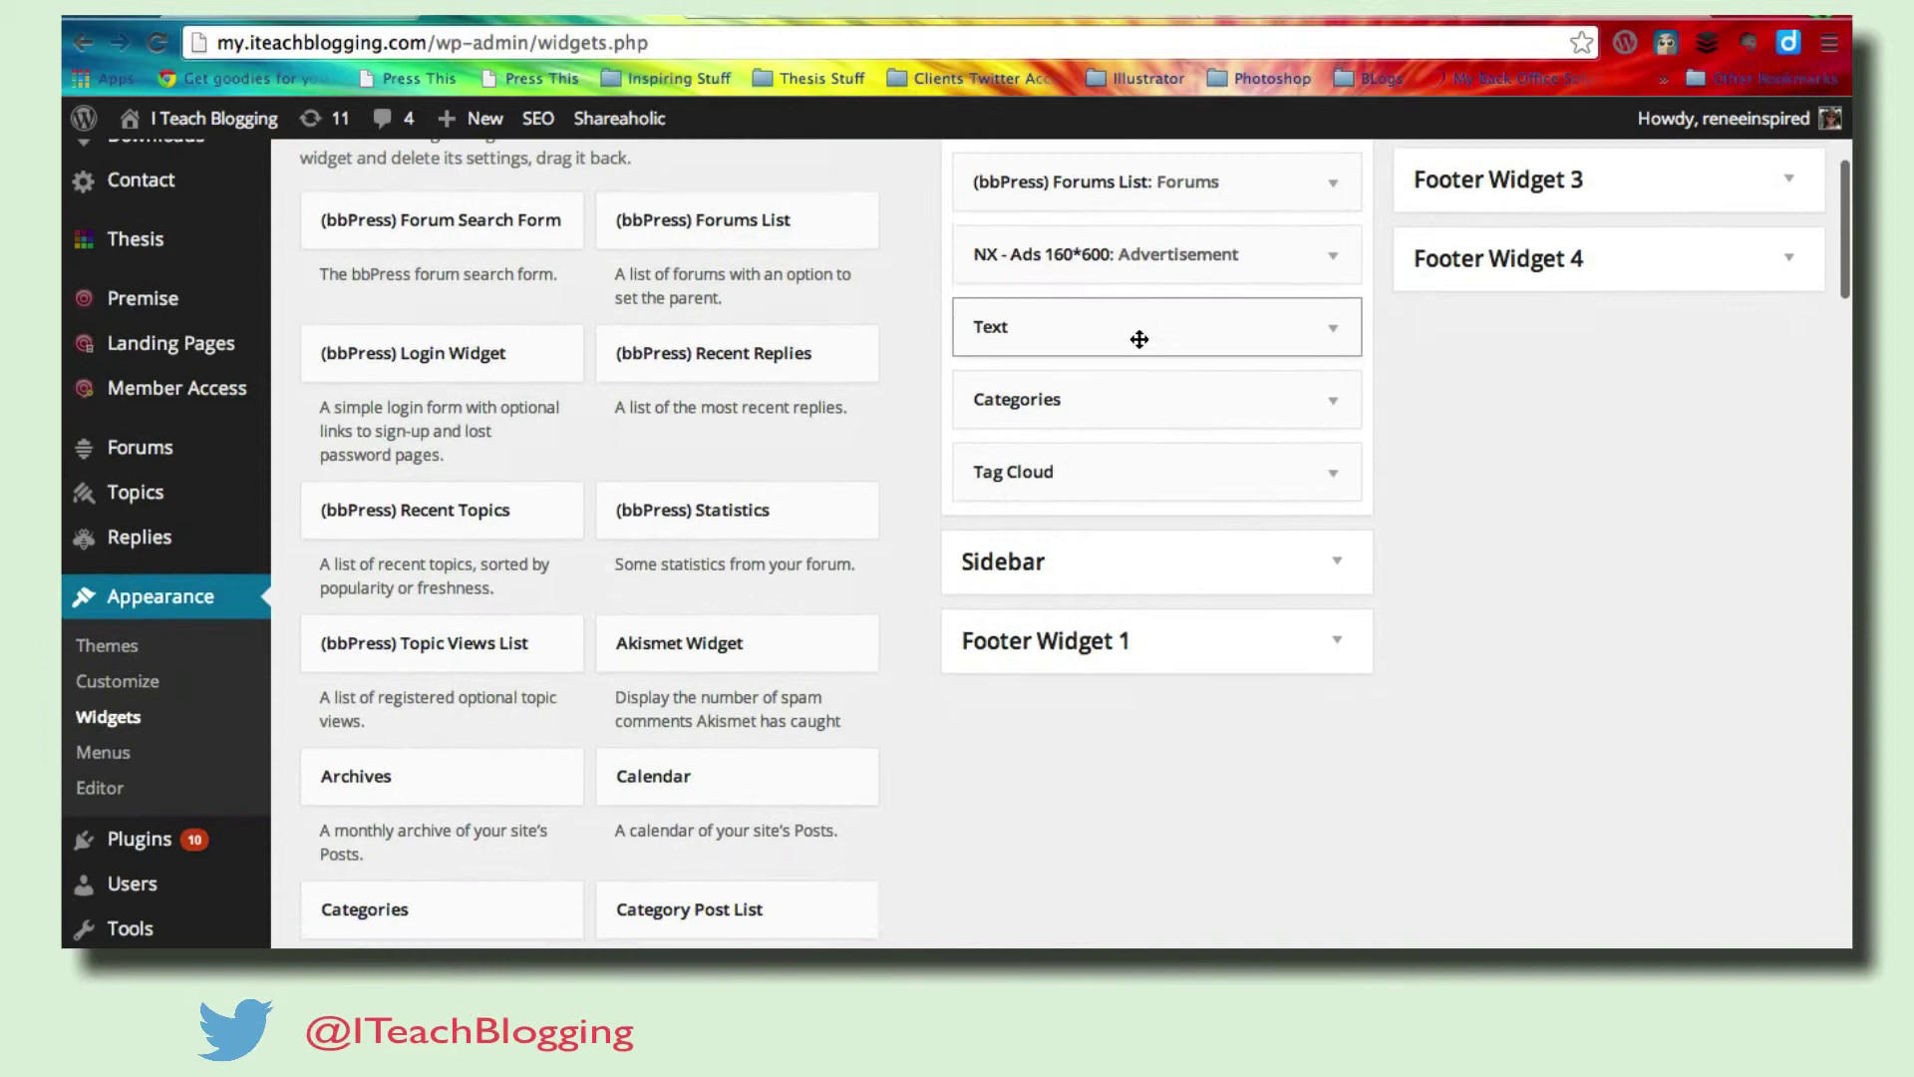
scroll(1139, 344, "up", 5)
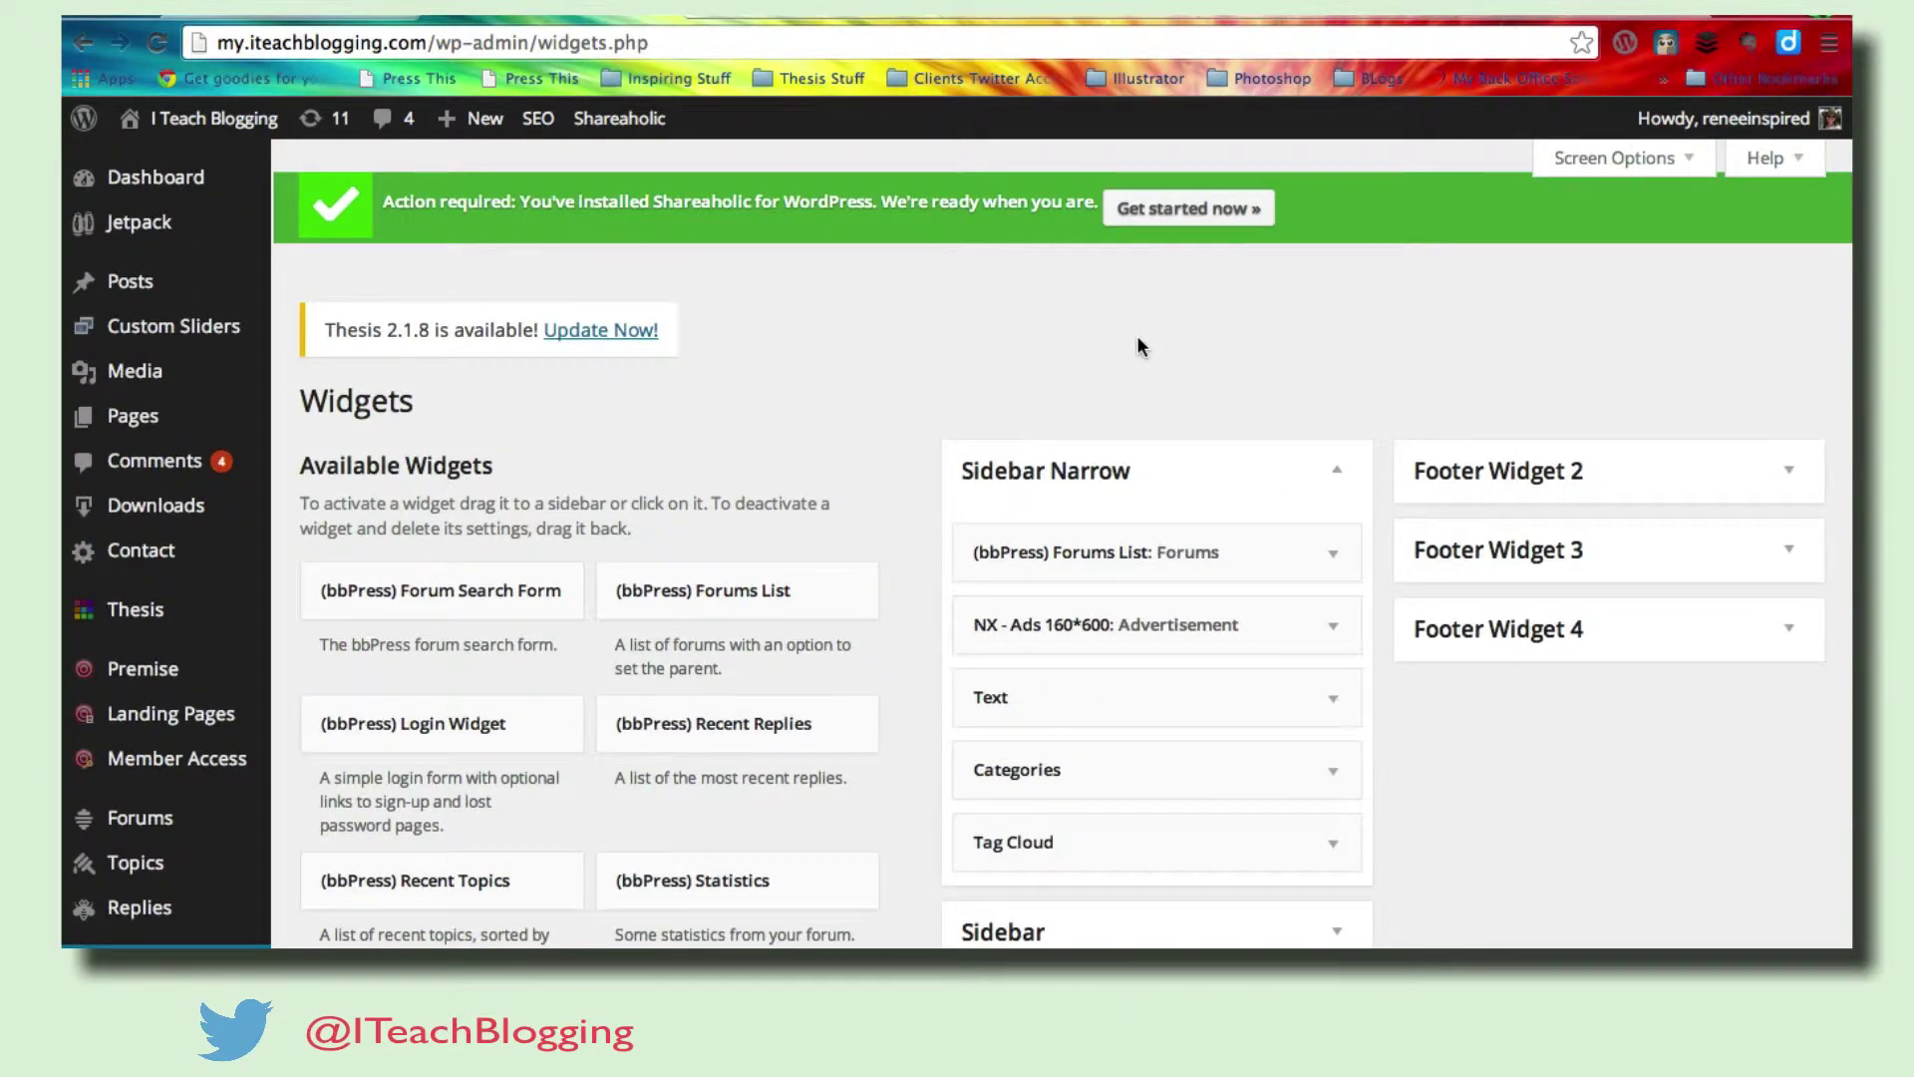
scroll(1140, 344, "down", 3)
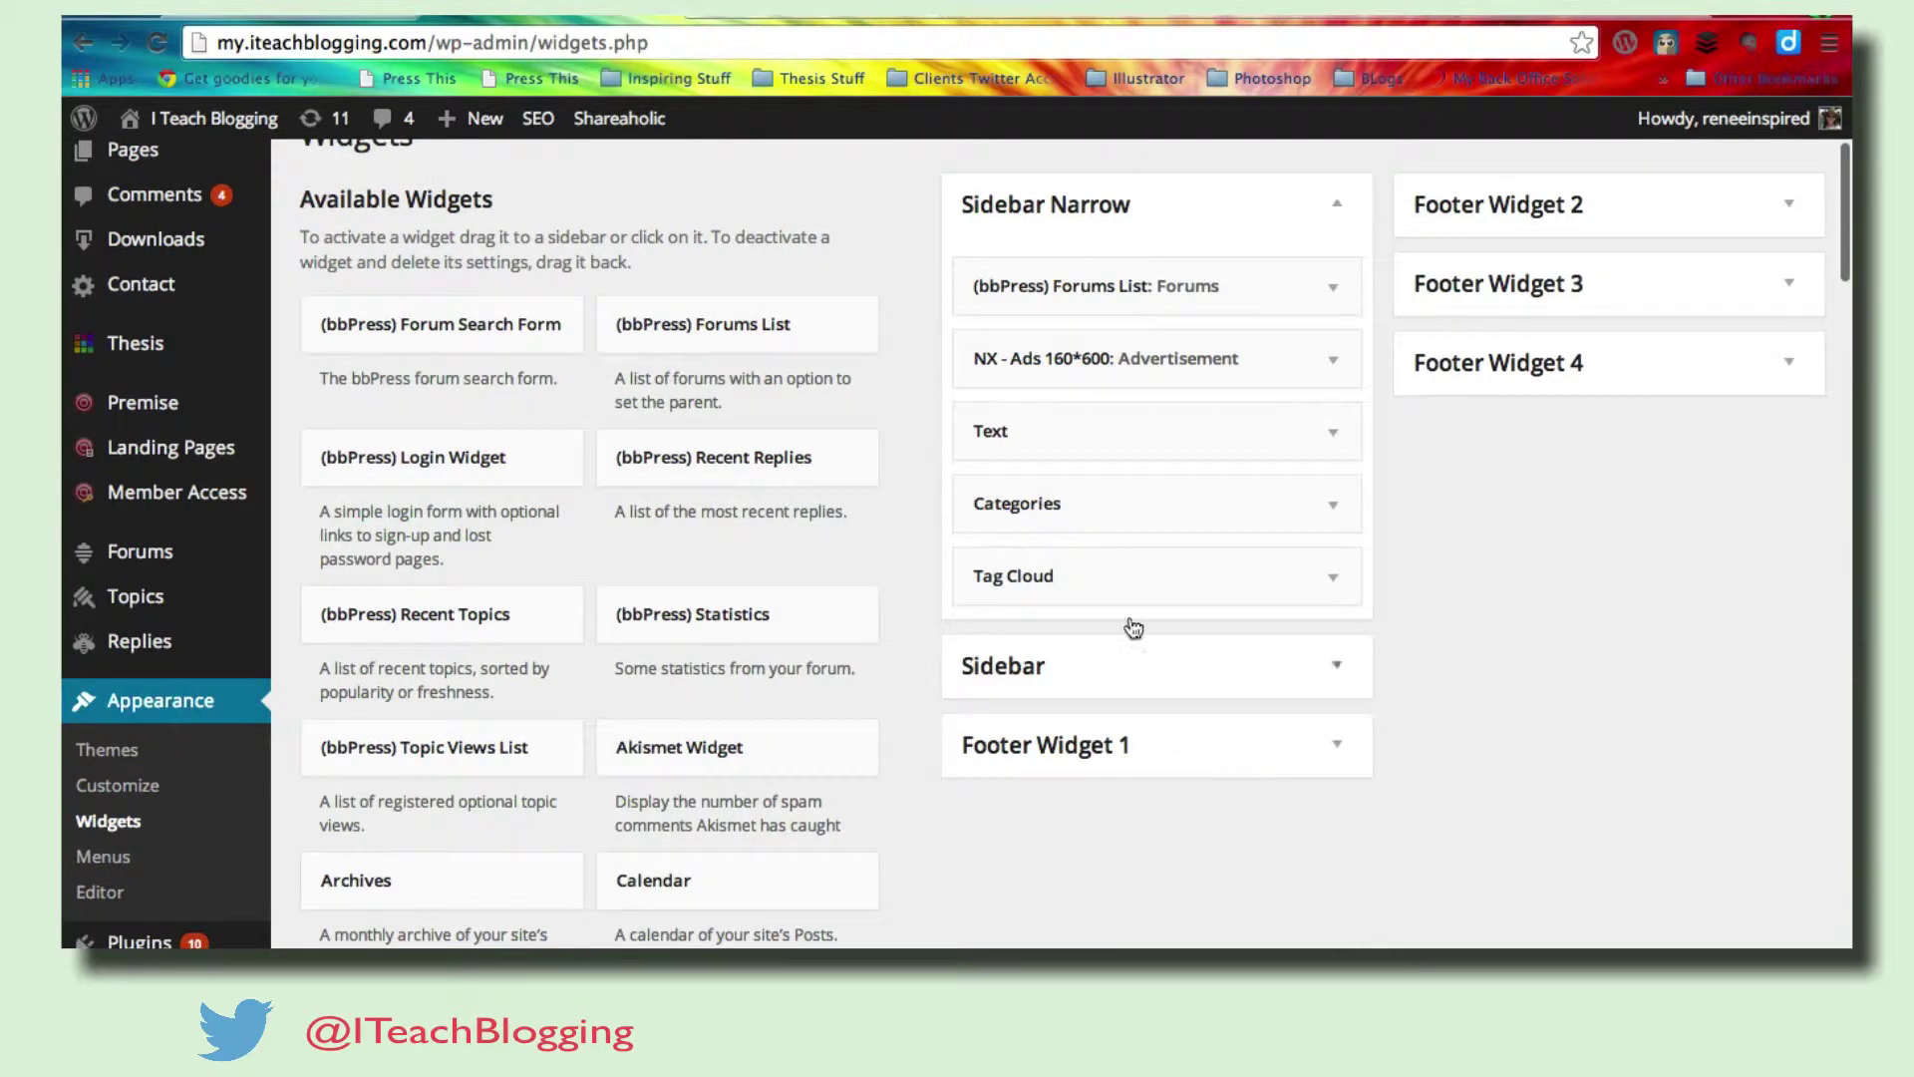
scroll(1359, 557, "up", 3)
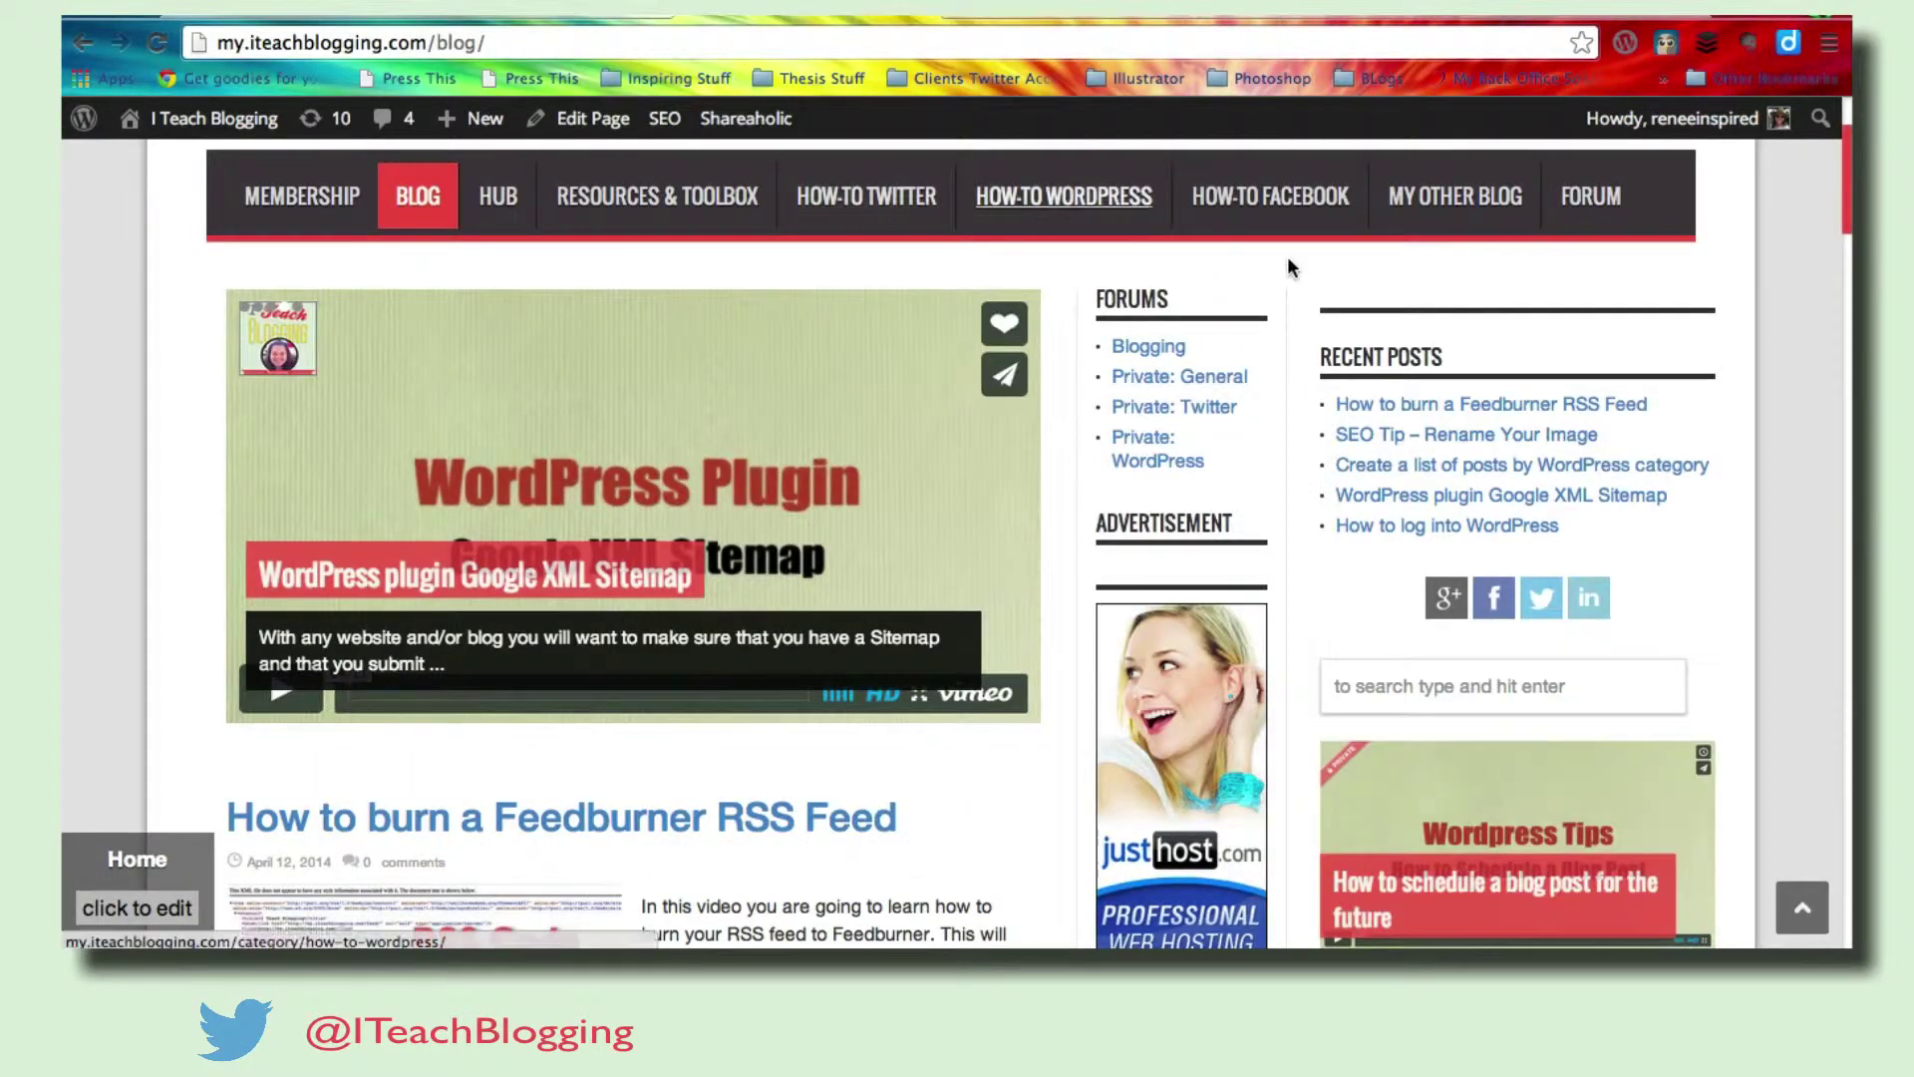
Step: Scroll the Widgets page to check Sidebar Narrow's Forums List, ad, Text, Categories and Tag Cloud
scroll(1272, 271, "down", 1)
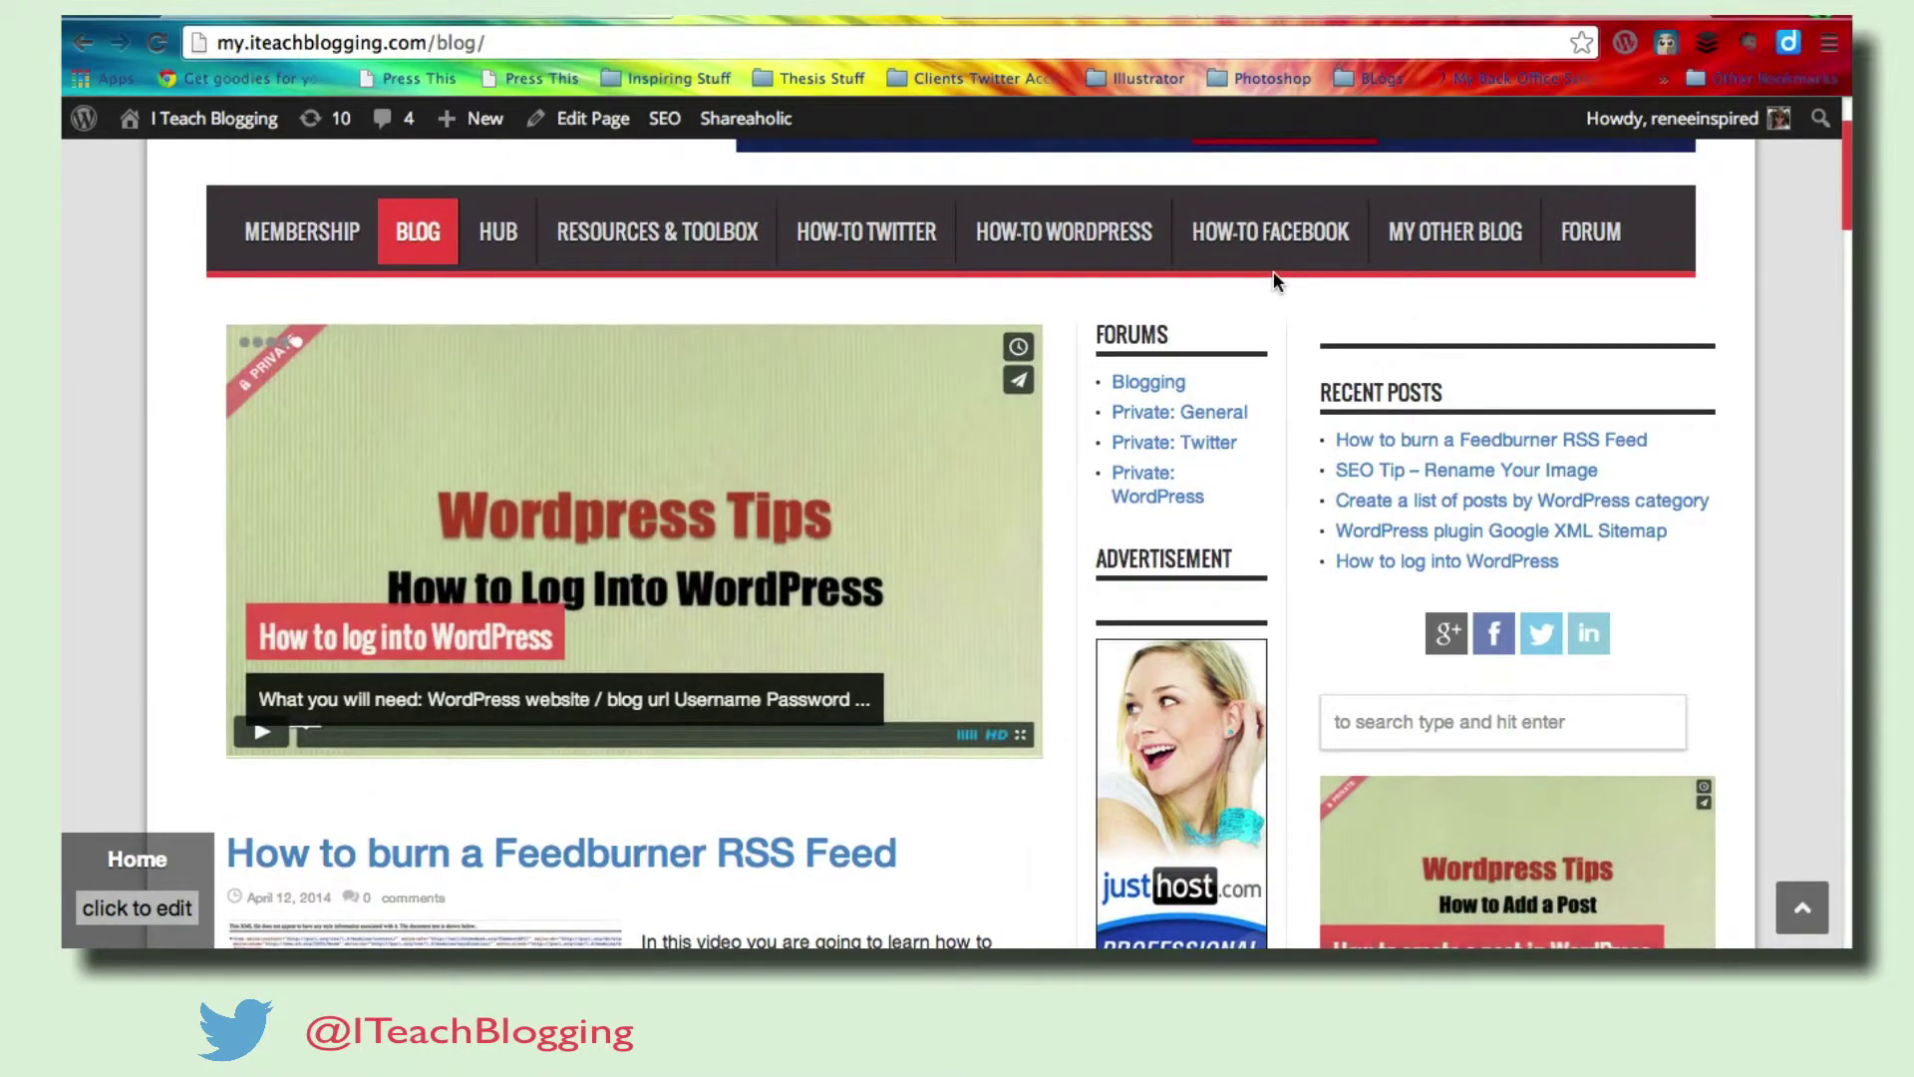
scroll(1272, 282, "down", 1)
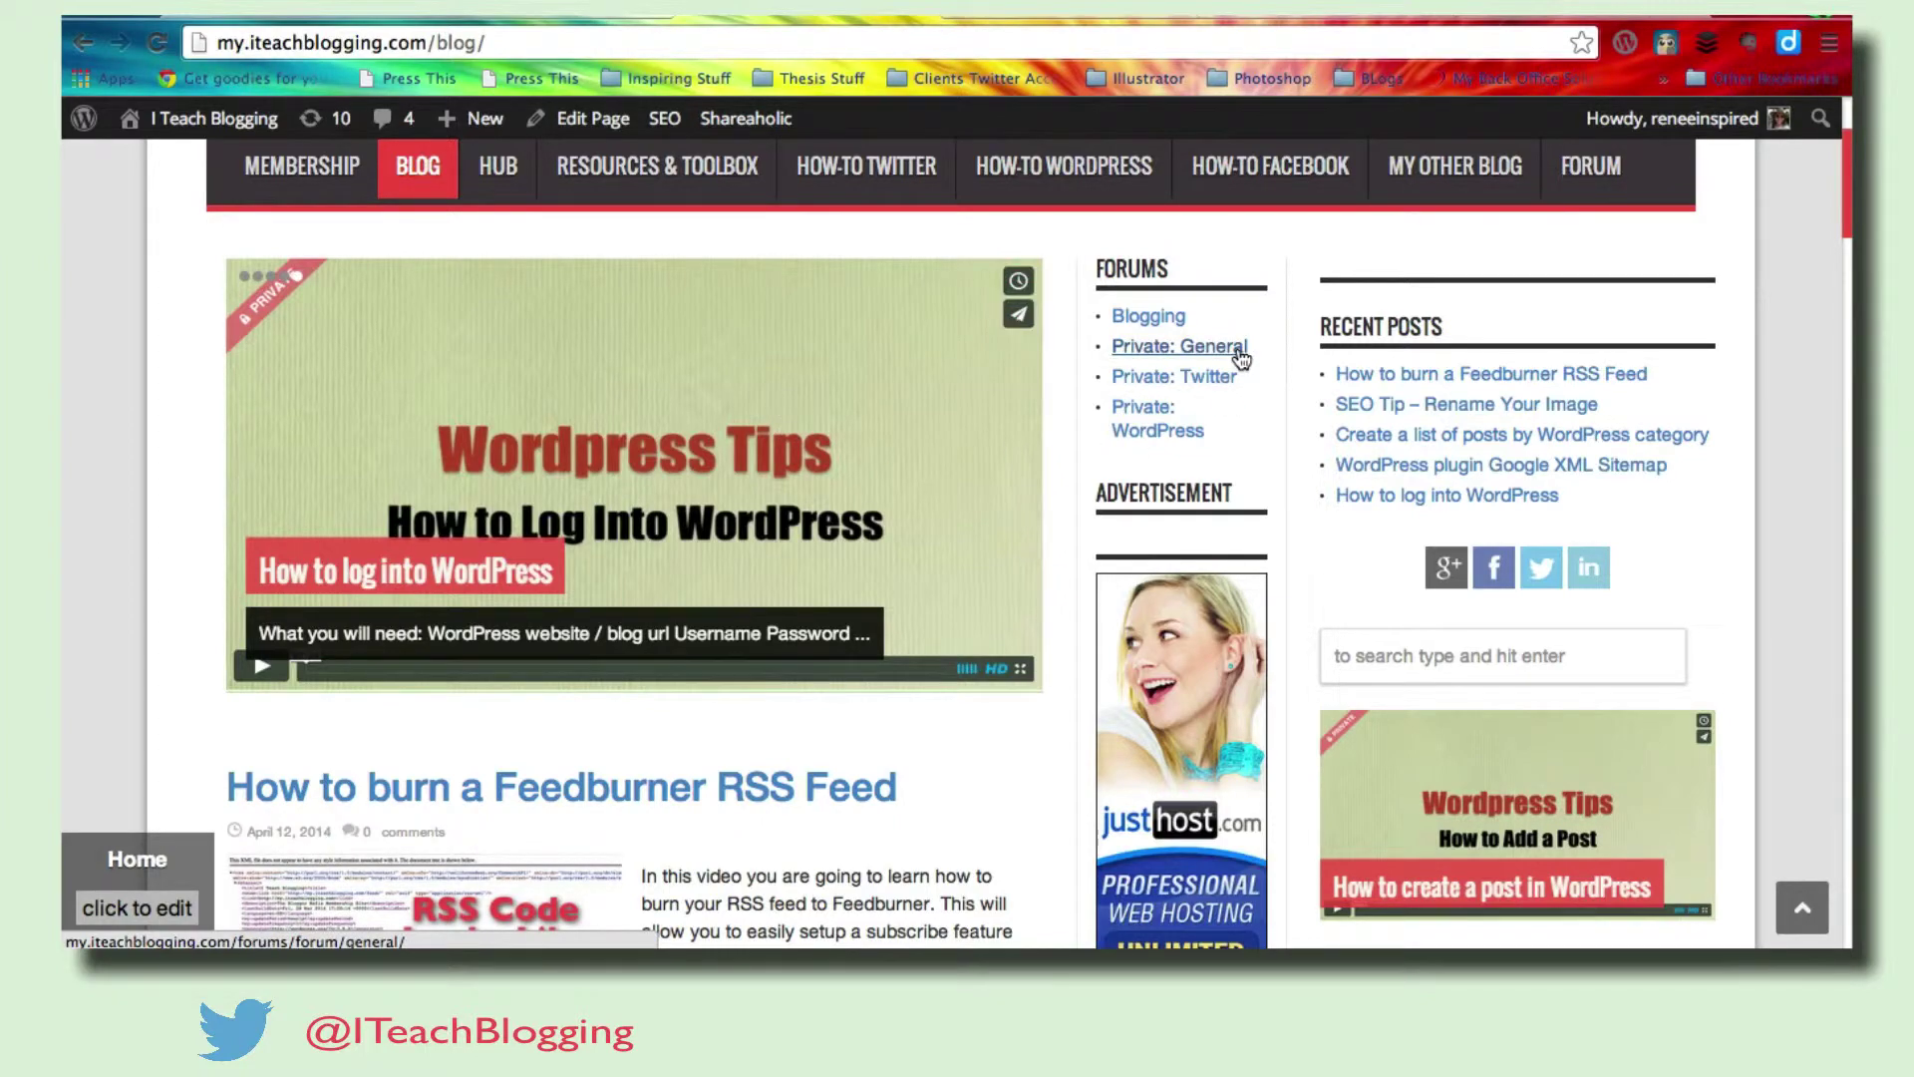
scroll(1230, 439, "down", 6)
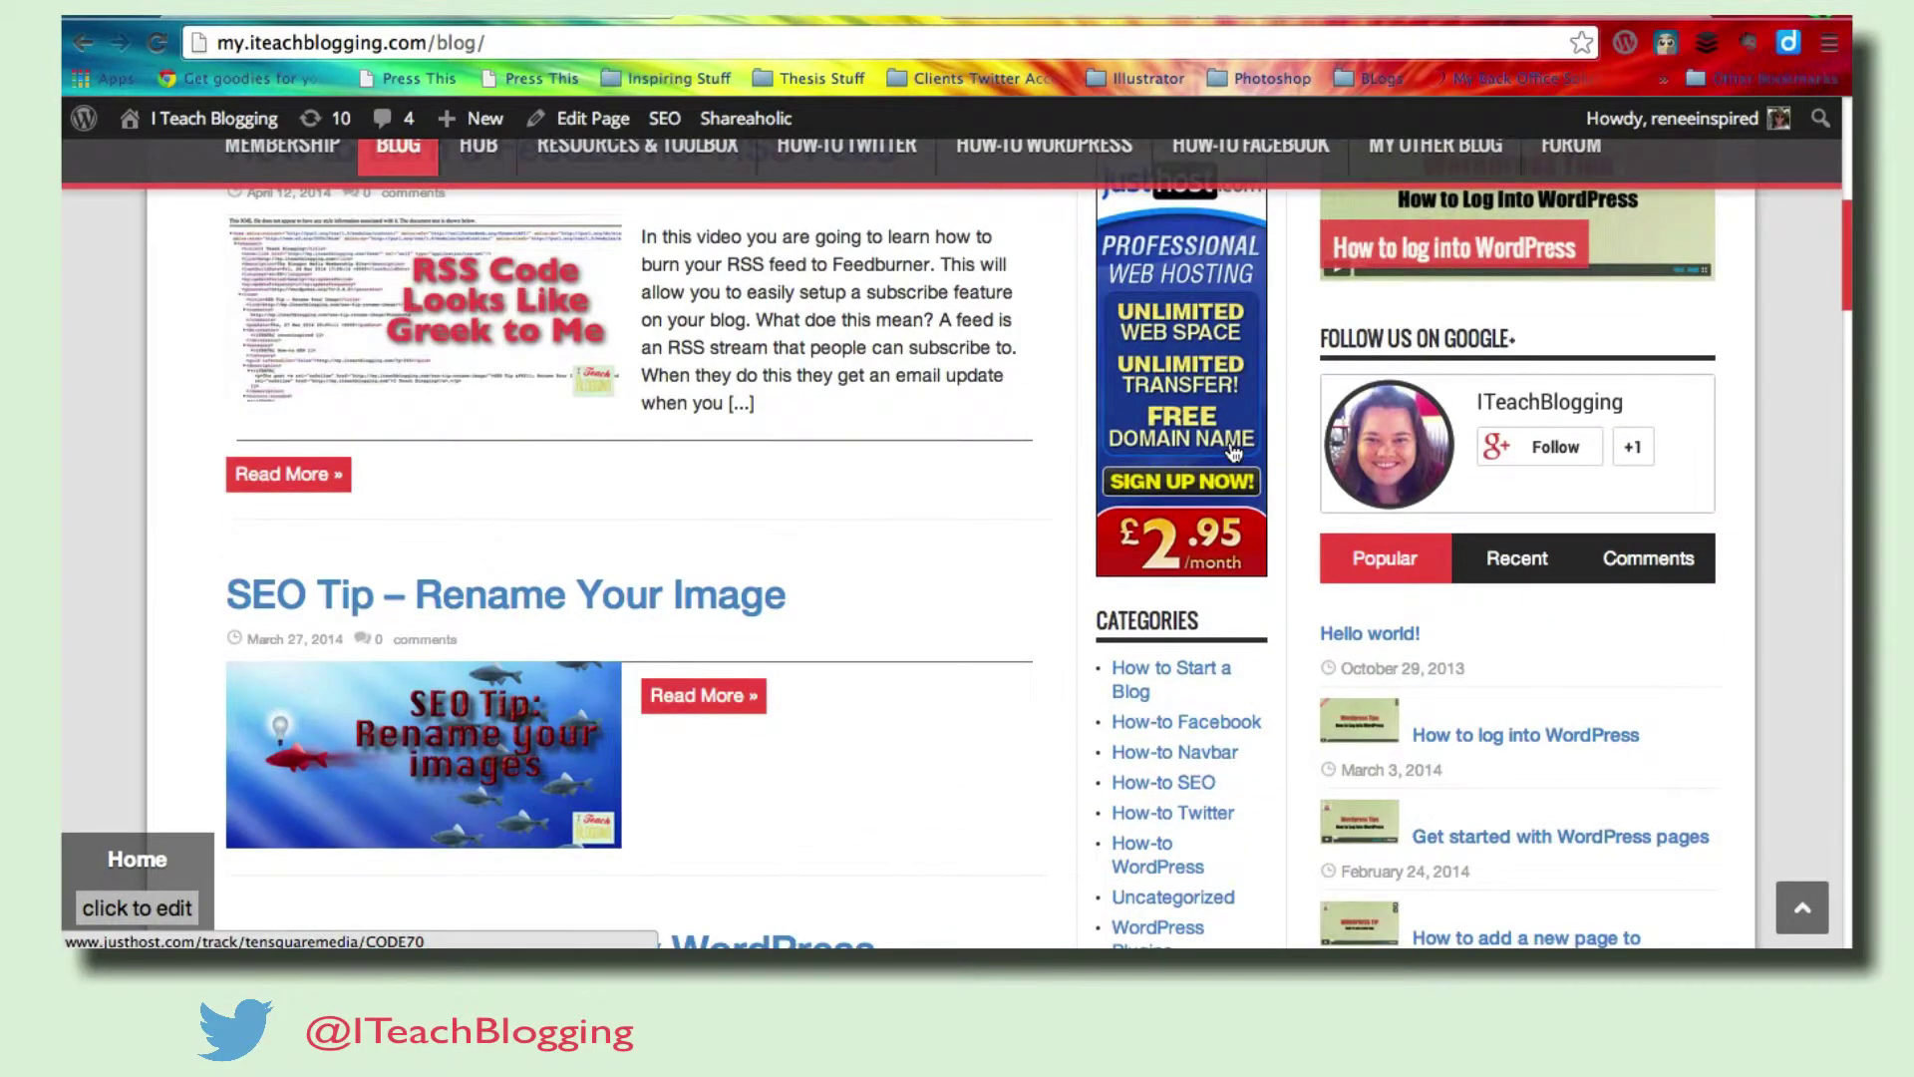
scroll(1234, 450, "up", 6)
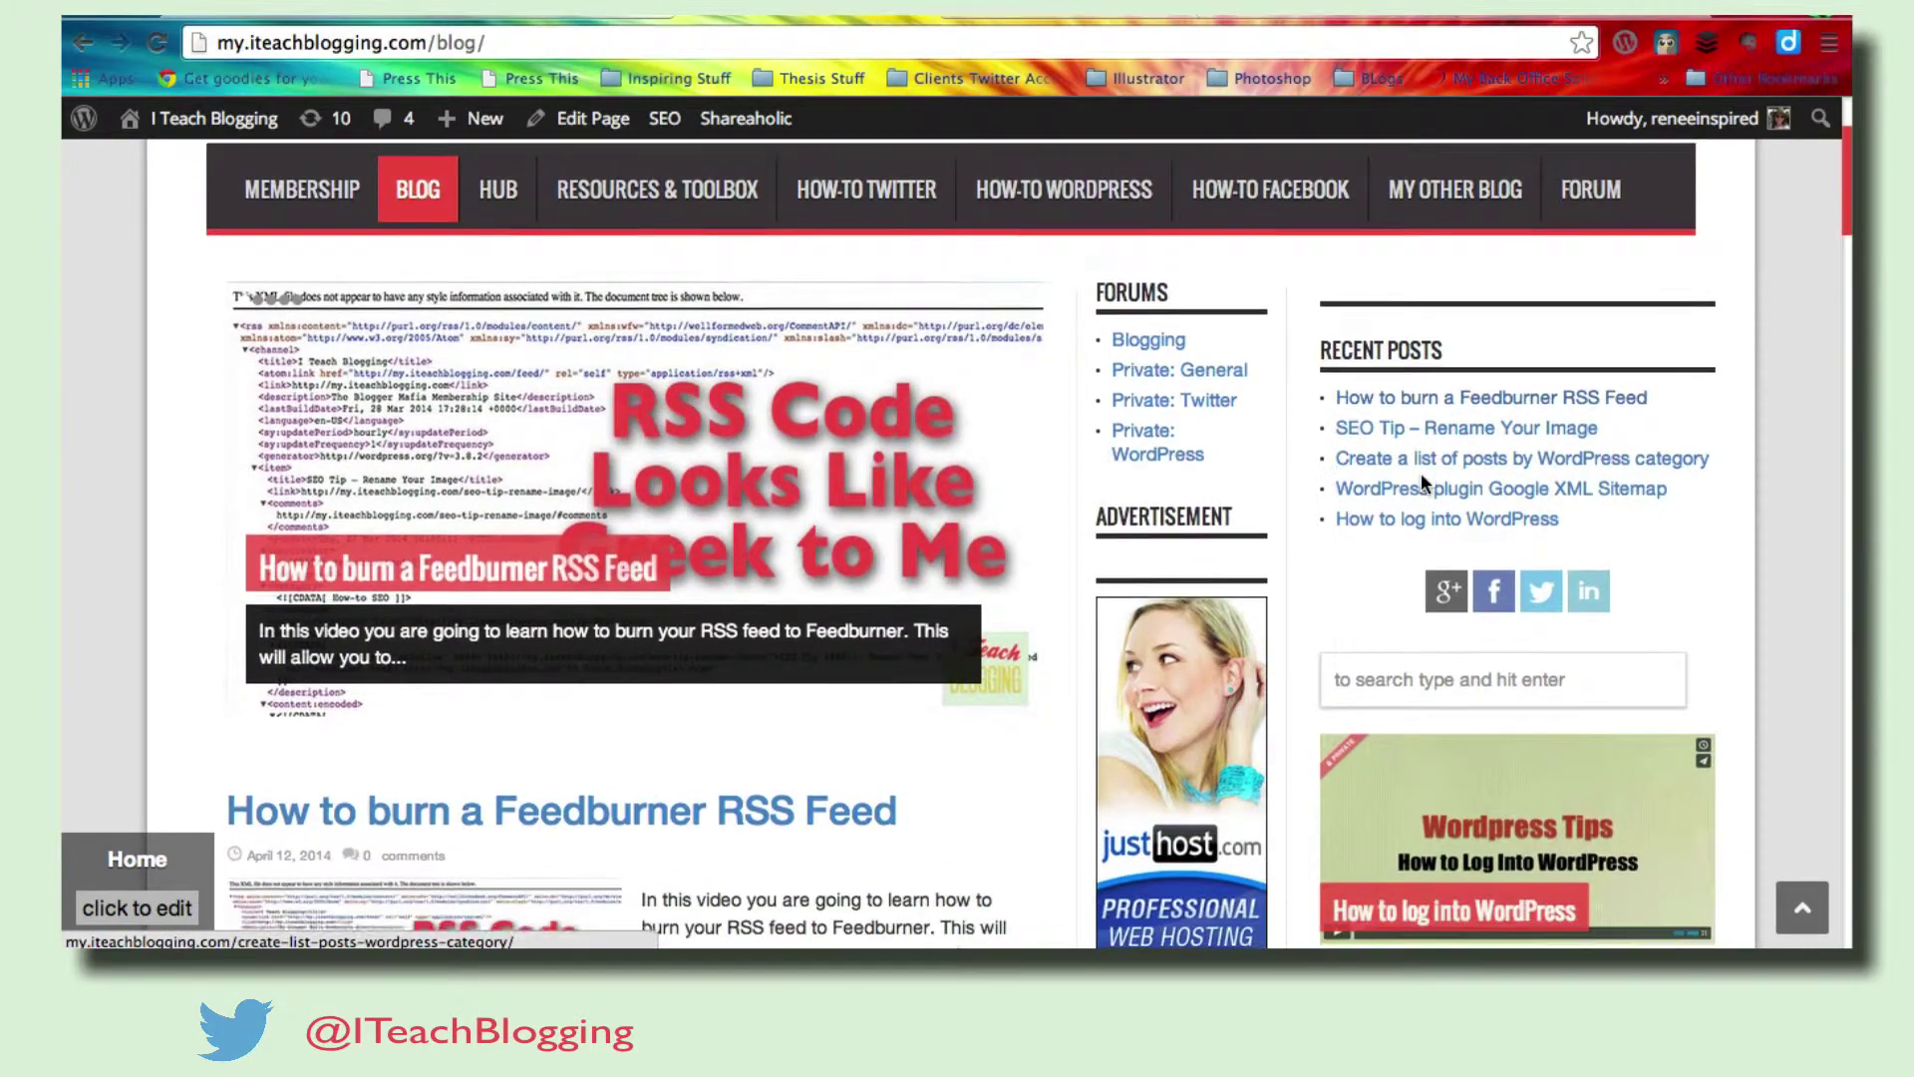
scroll(1409, 287, "up", 1)
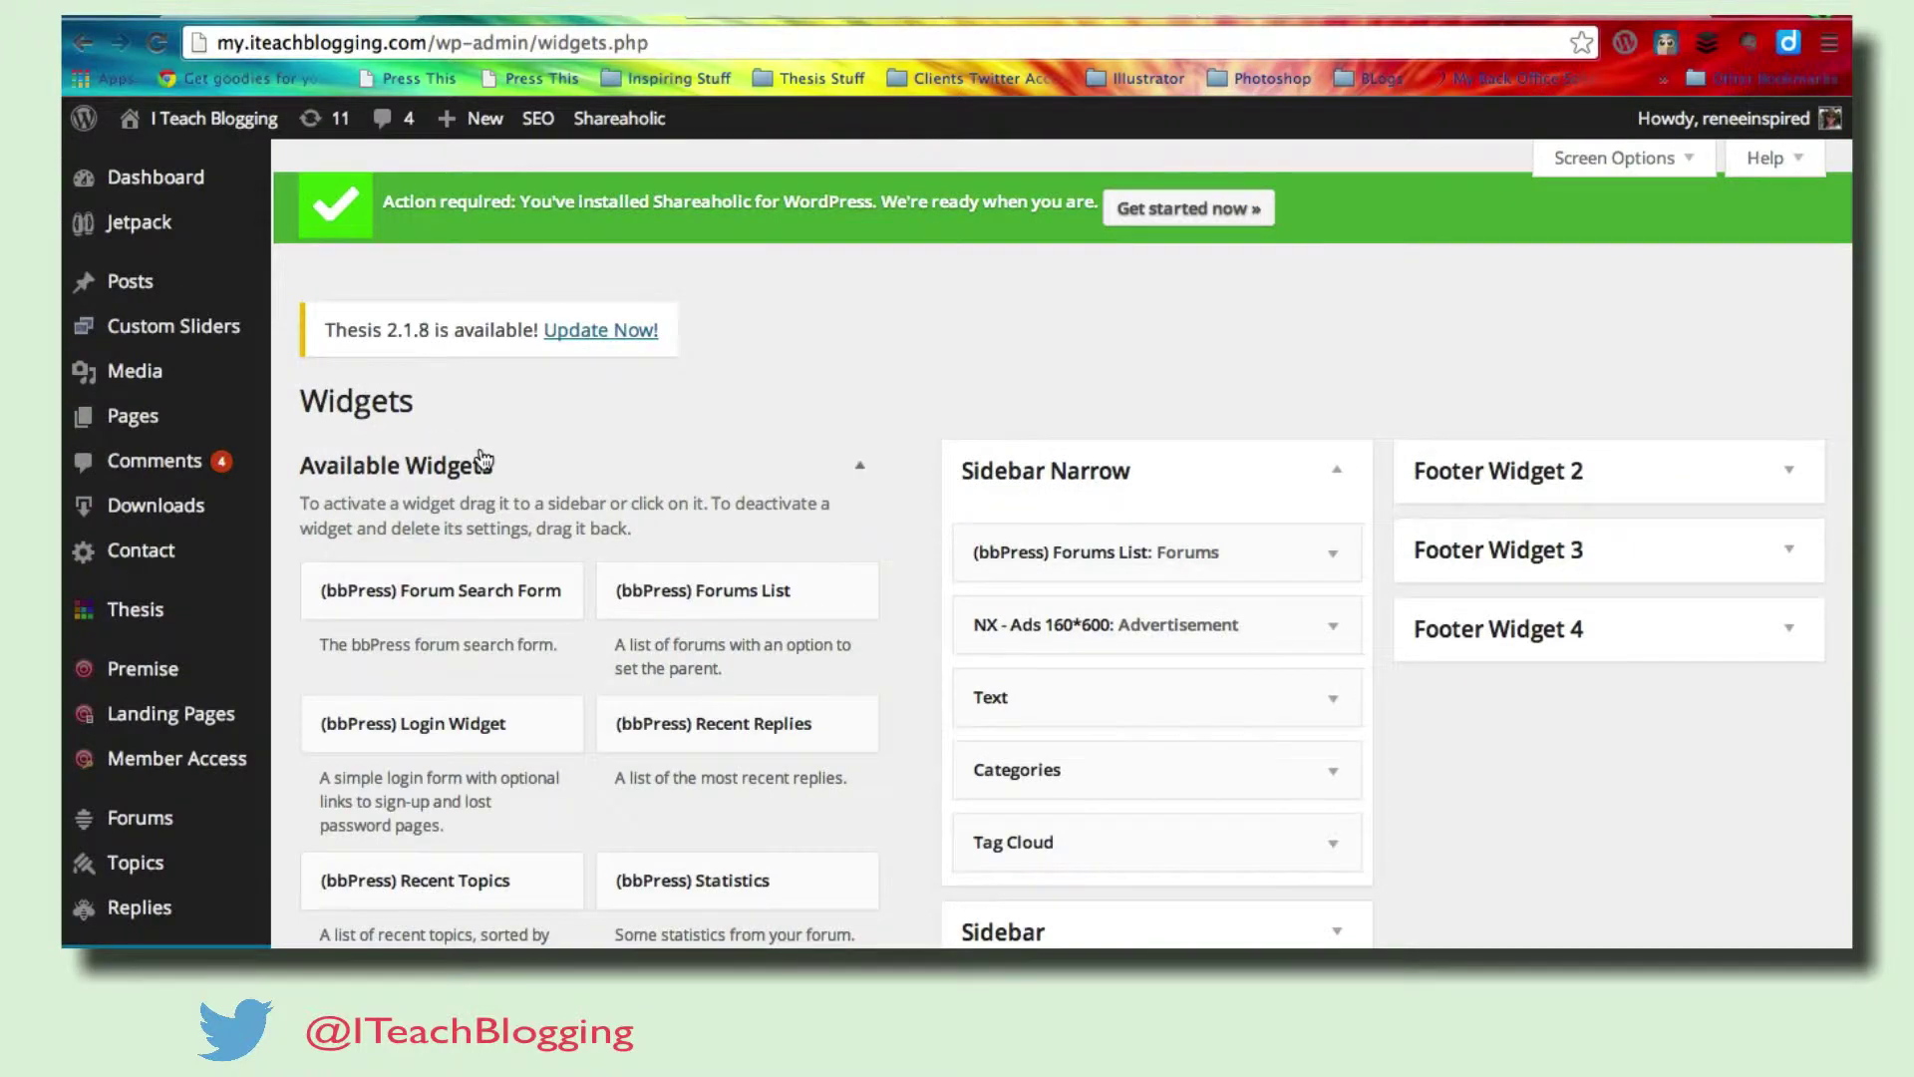
scroll(481, 448, "down", 5)
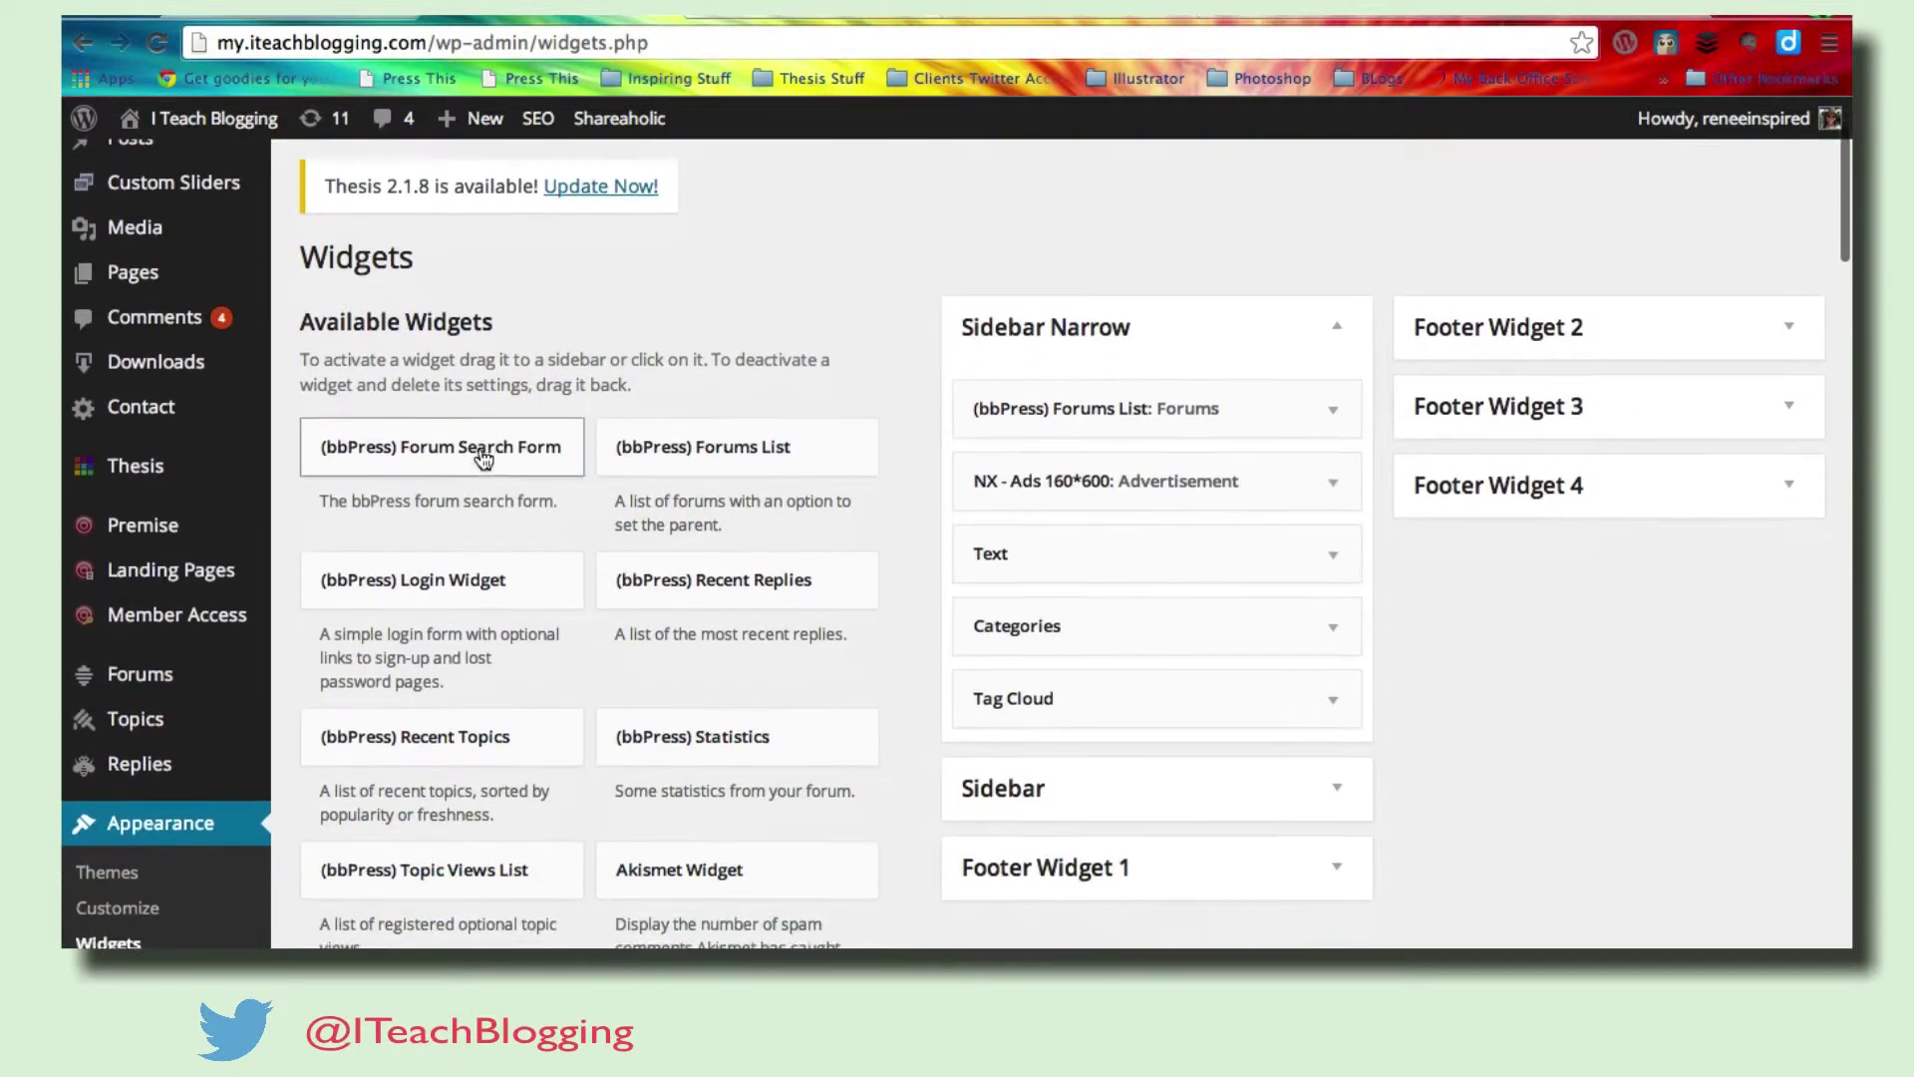
Step: Drag the Text widget from Available Widgets into the Sidebar area
scroll(480, 449, "down", 3)
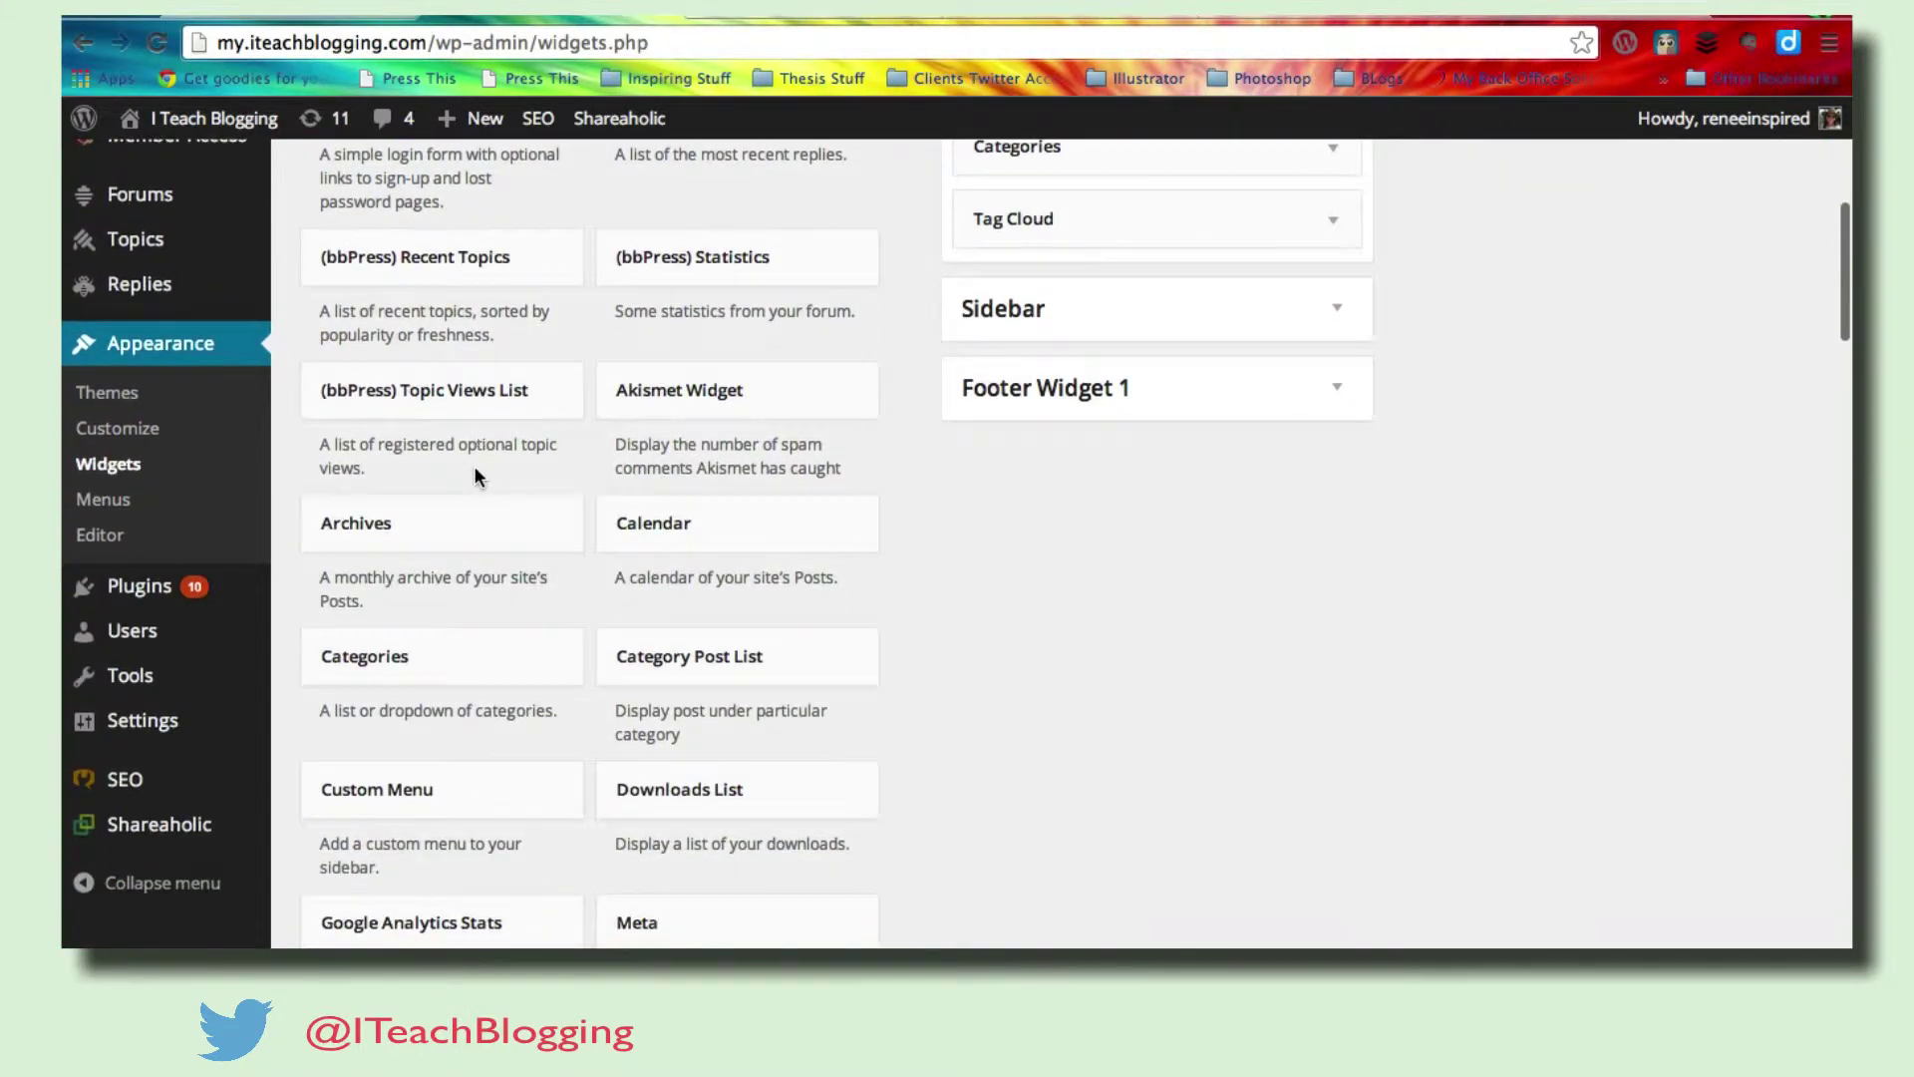
scroll(475, 465, "down", 6)
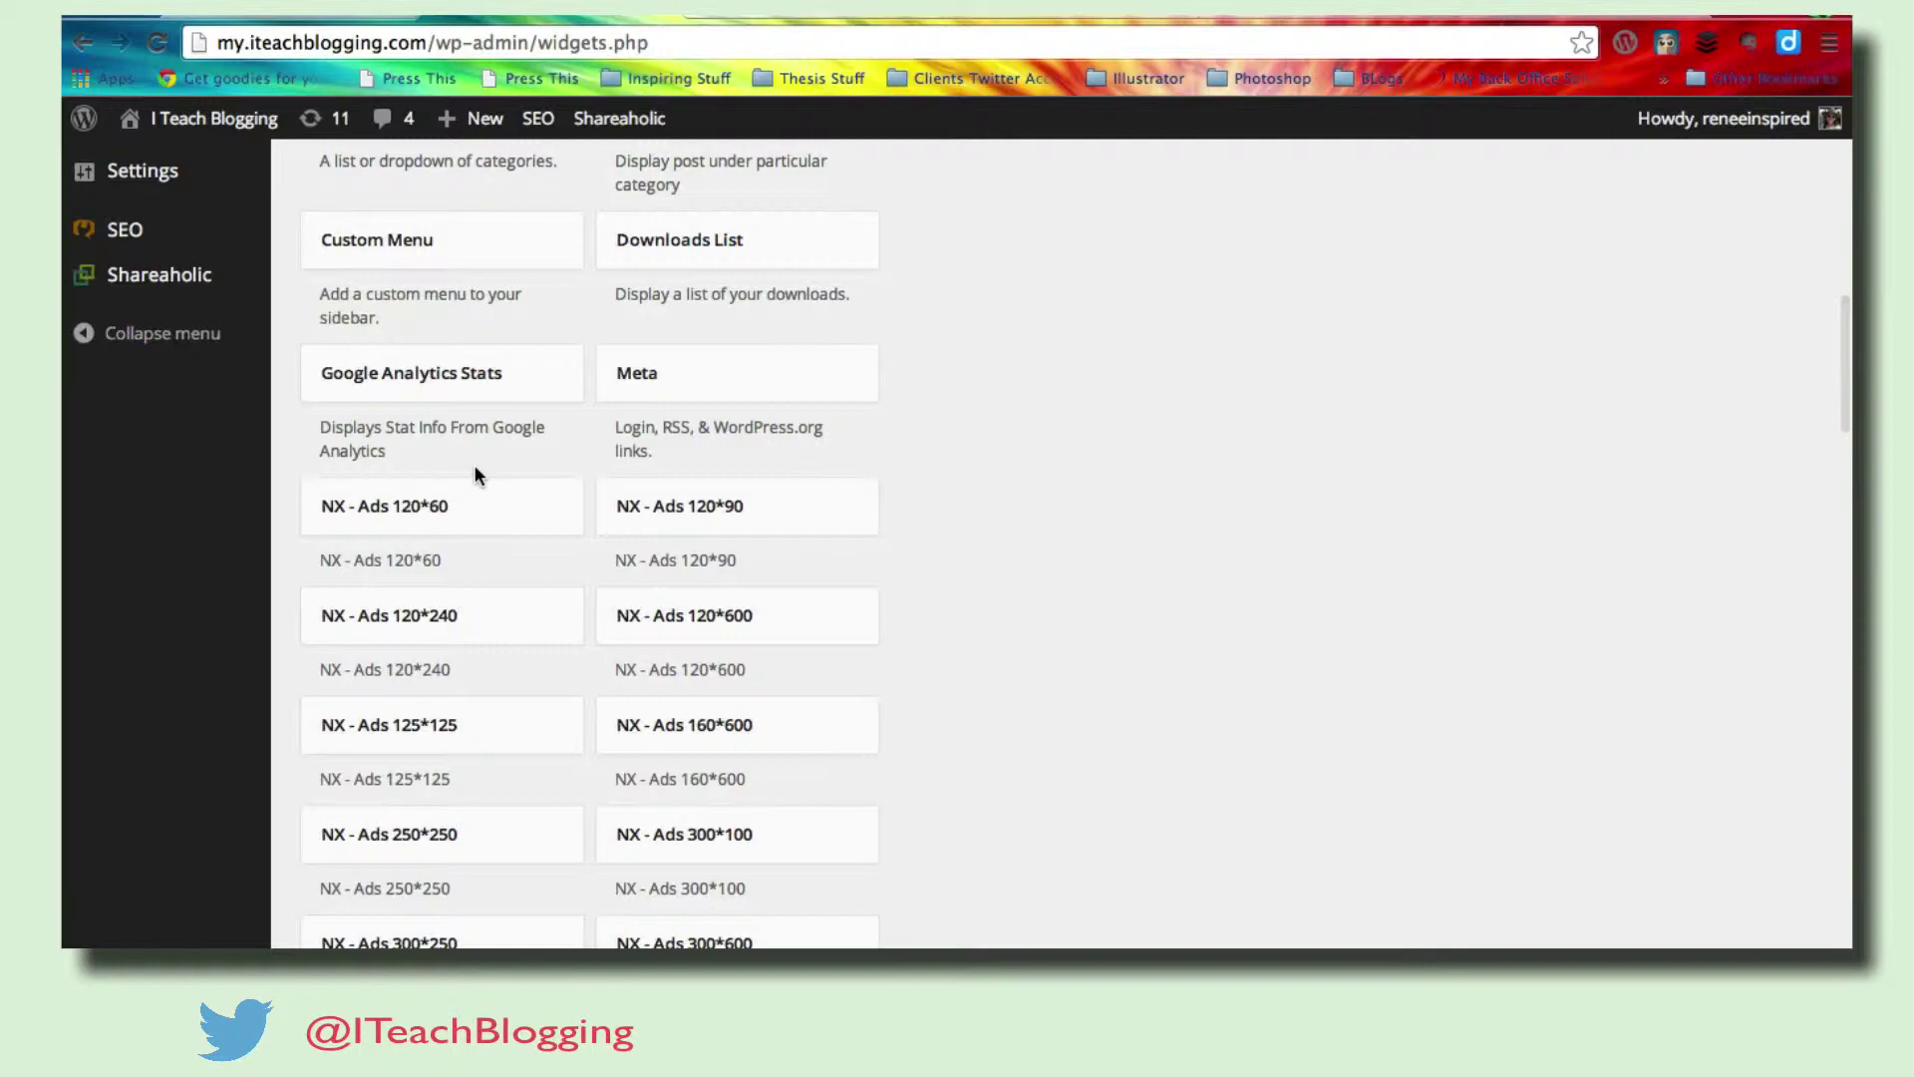
scroll(474, 469, "down", 4)
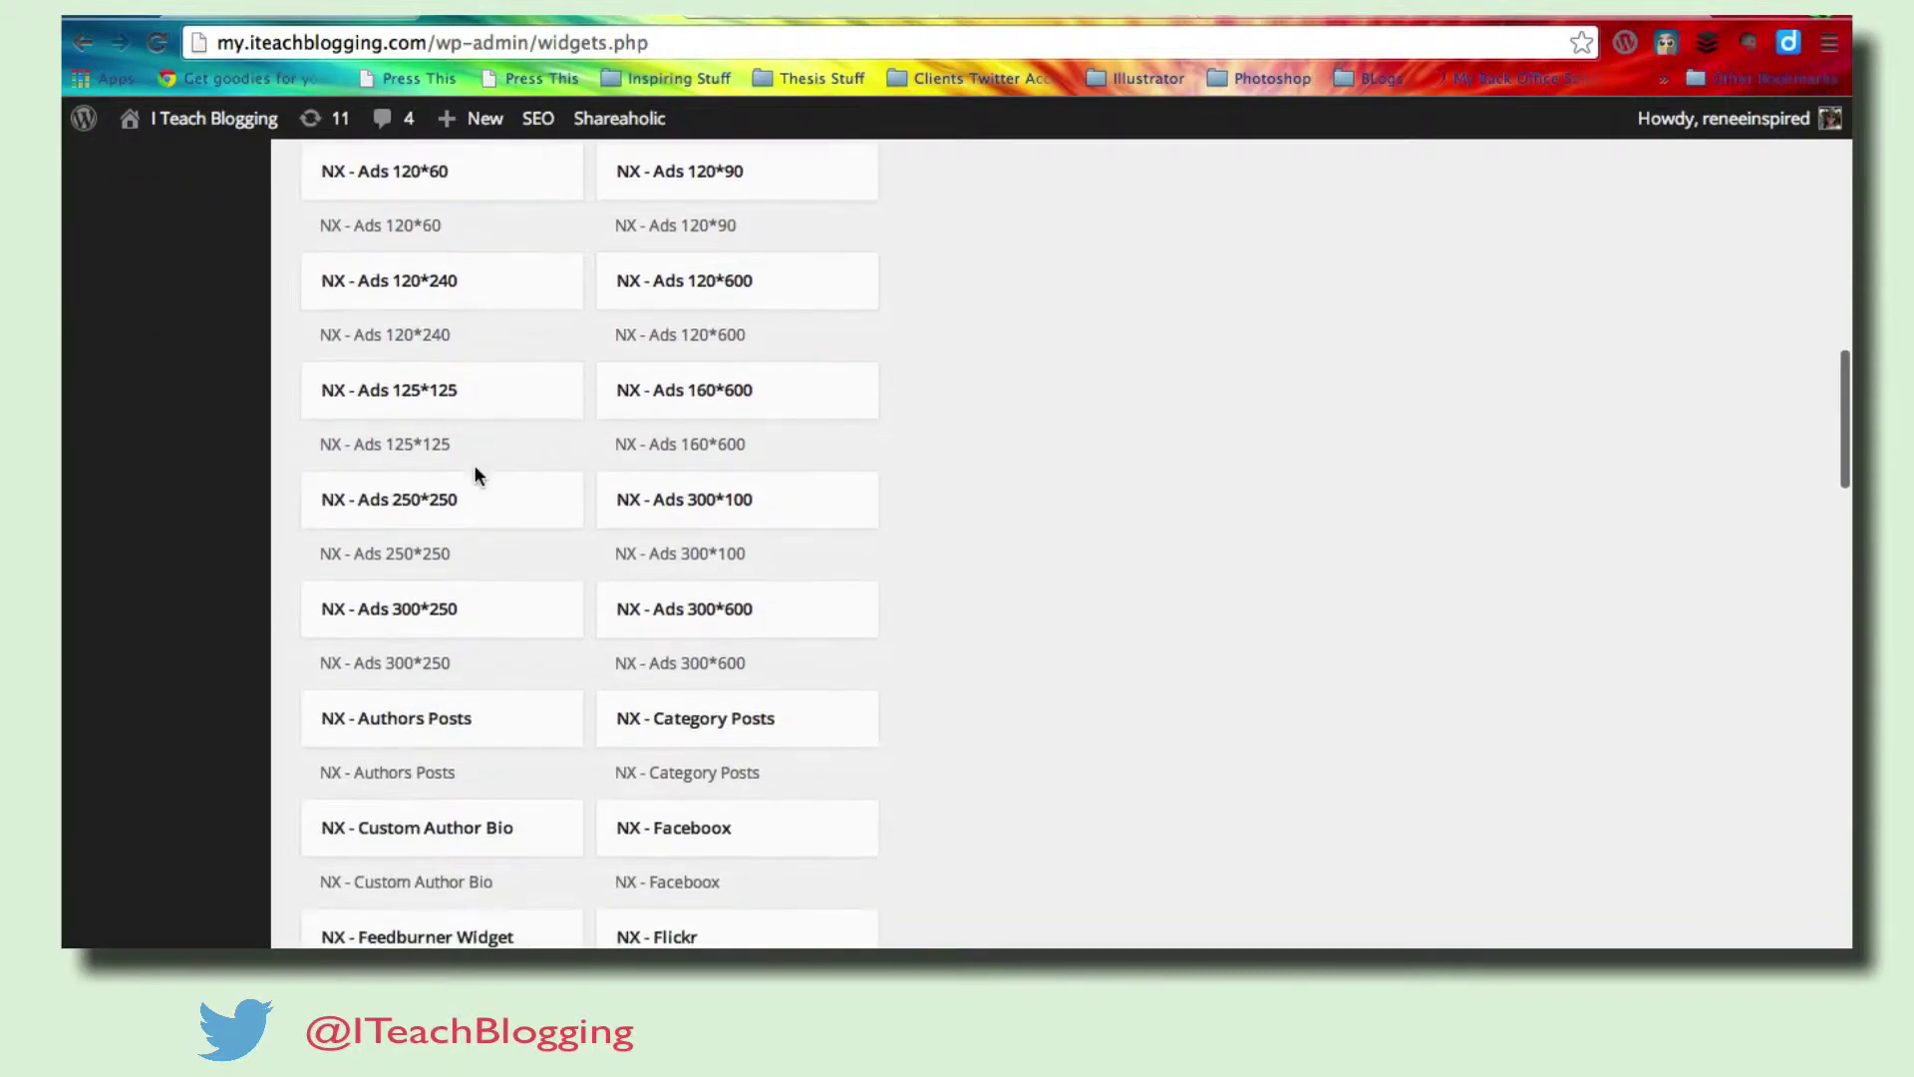
scroll(475, 465, "down", 13)
scroll(475, 465, "down", 7)
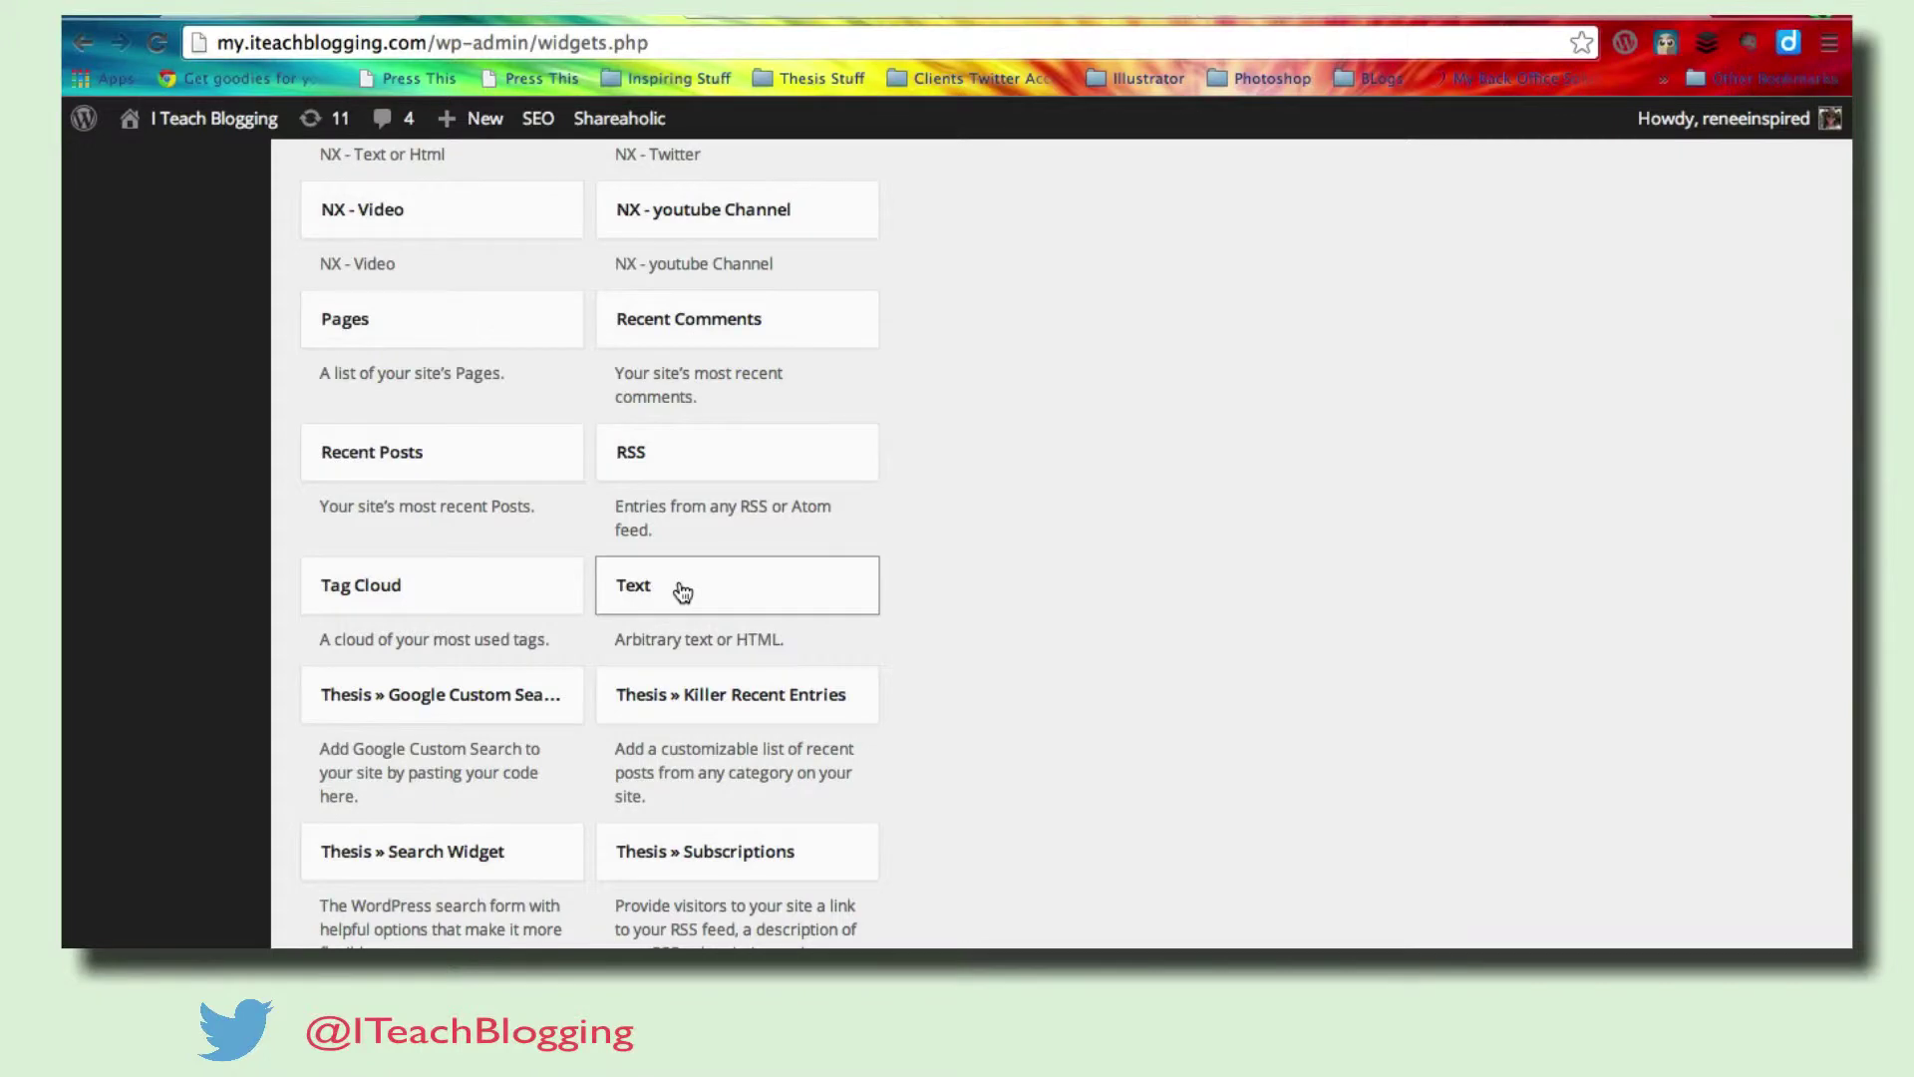
left_click_drag(709, 589, 1042, 547)
Step: Paste the FeedBurner subscription form code into the Text widget's content and save it
scroll(1265, 483, "down", 3)
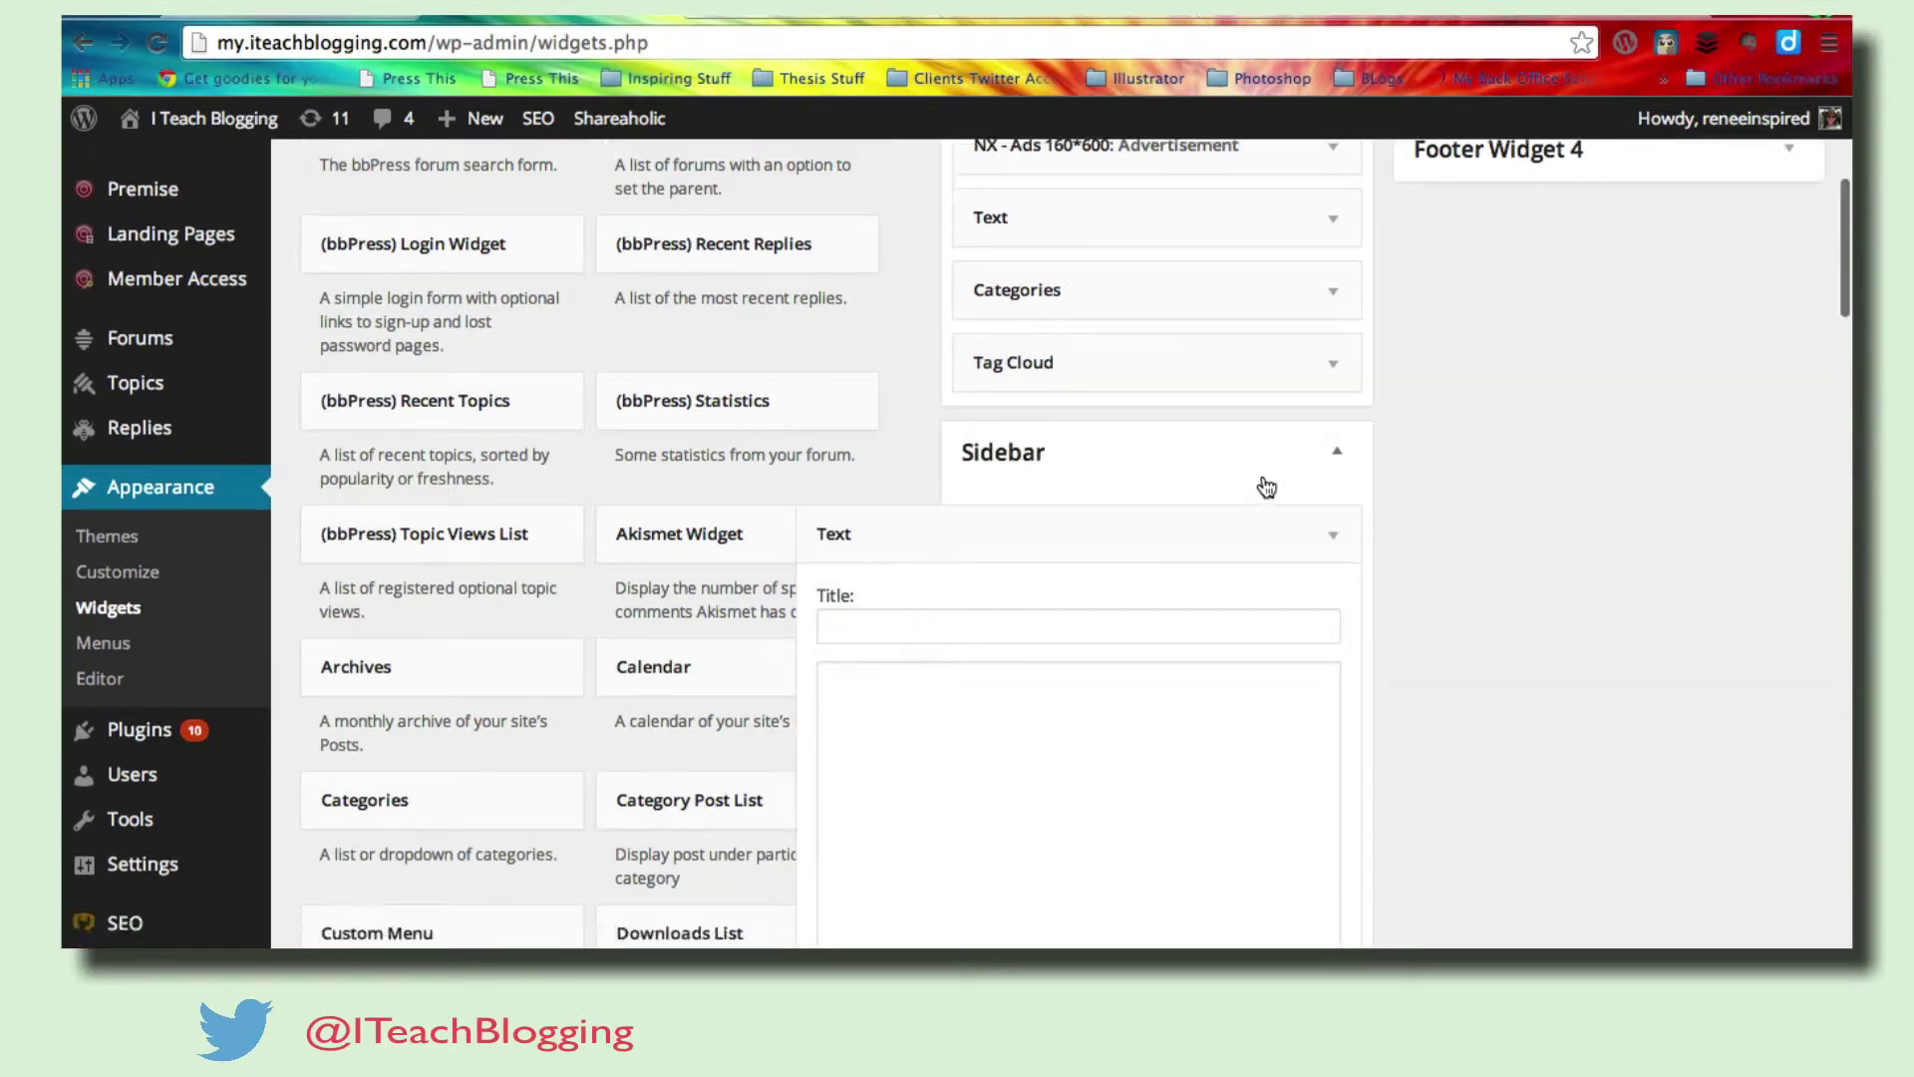
scroll(1265, 477, "down", 8)
scroll(1116, 445, "up", 5)
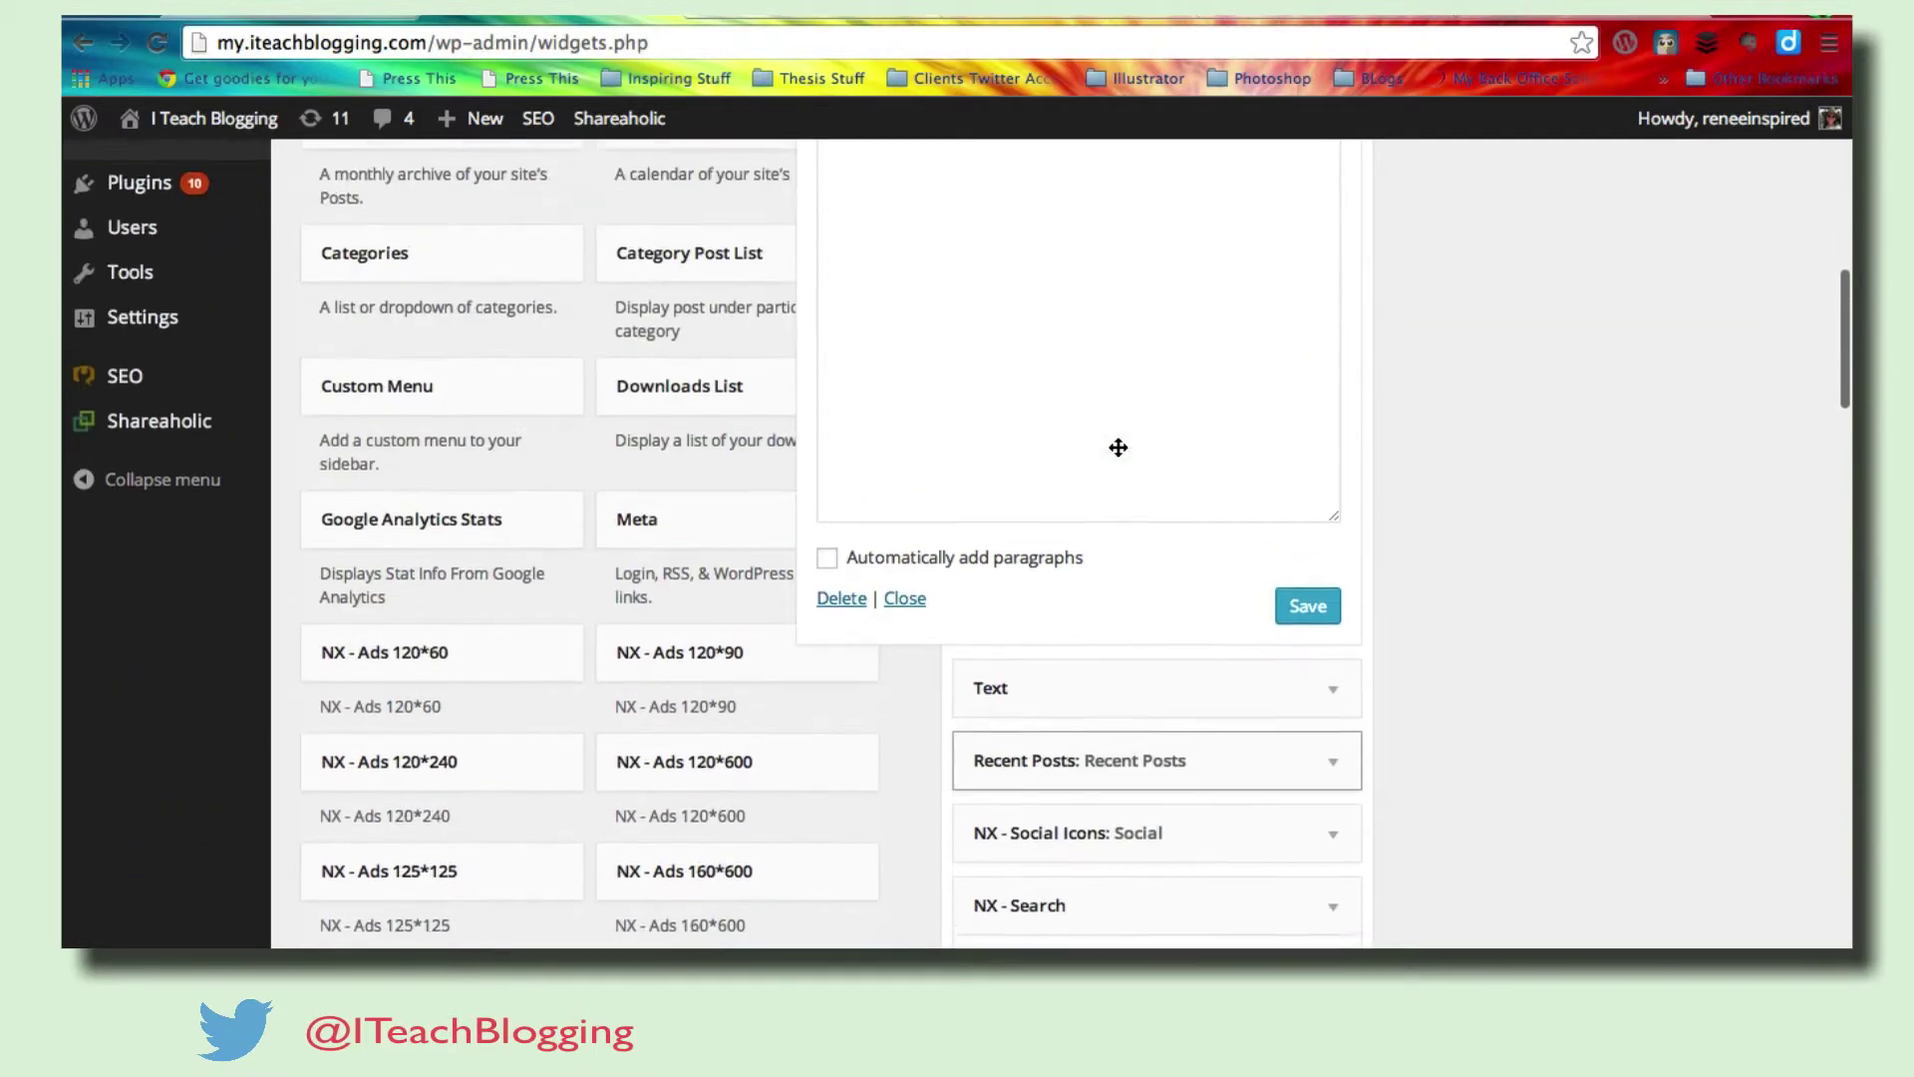
left_click(1064, 361)
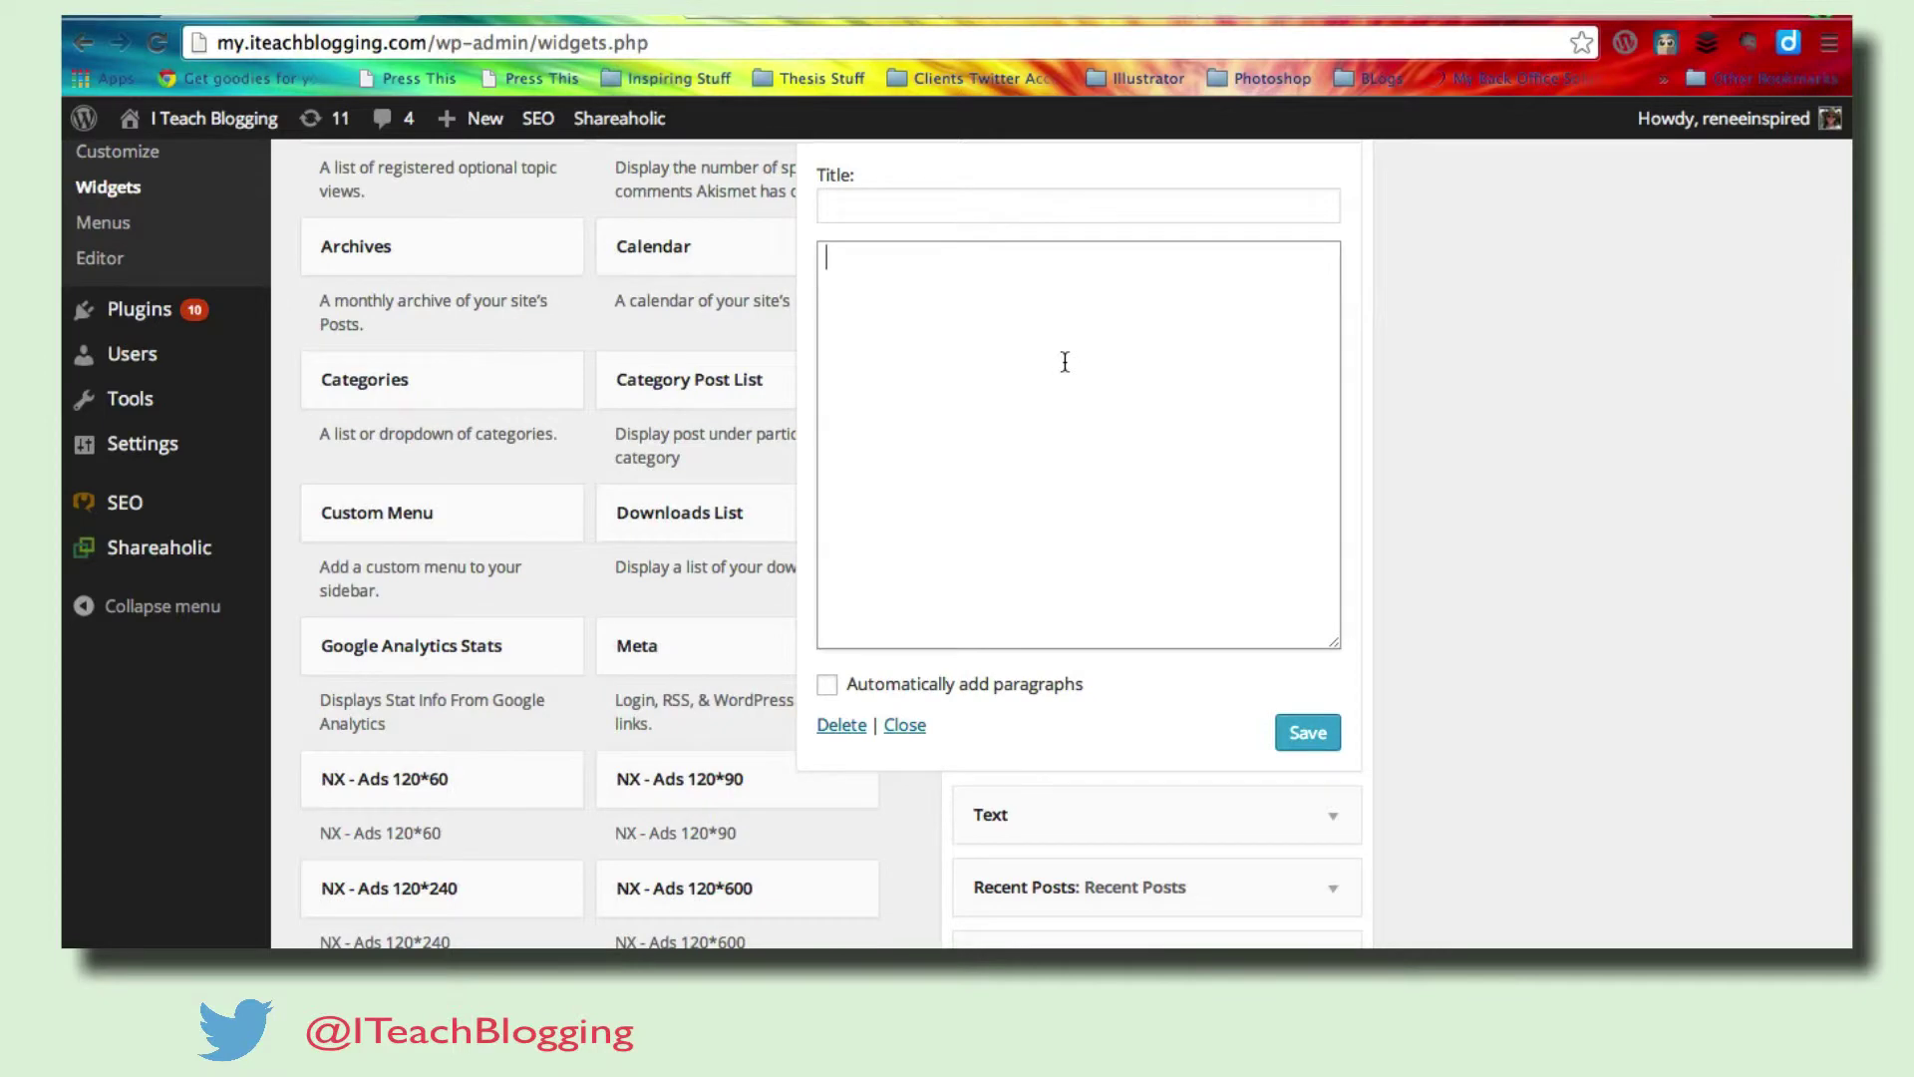
type("<form style=\"border:1px solid #ccc;padding:3px;text-align:center;\" action=\"http://feedburner.google.com/fb/a/mailverify\" method=\"post\" target=\"popupwindow\" onsubmit=\"window.open('http://feedburner.google.com/fb/a/mailverify?uri=iteachblogging/OgtP', 'popupwindow', 'scrollbars=yes,width=550,height=520');return true\"><p>Enter your email address:</p><p><input type=\"text\" style=\"width:140px\" name=\"email\"/></p><input type=\"hidden\" value=\"iteachblogging/OgtP\" name=\"uri\"/><input type=\"hidden\" name=\"loc\" value=\"en_US\"/><input type=\"submit\" value=\"Subscribe\" /><p>Delivered by <a href=\"http://feedburner.google.com\" target=\"_blank\">FeedBurner</a></p></form>")
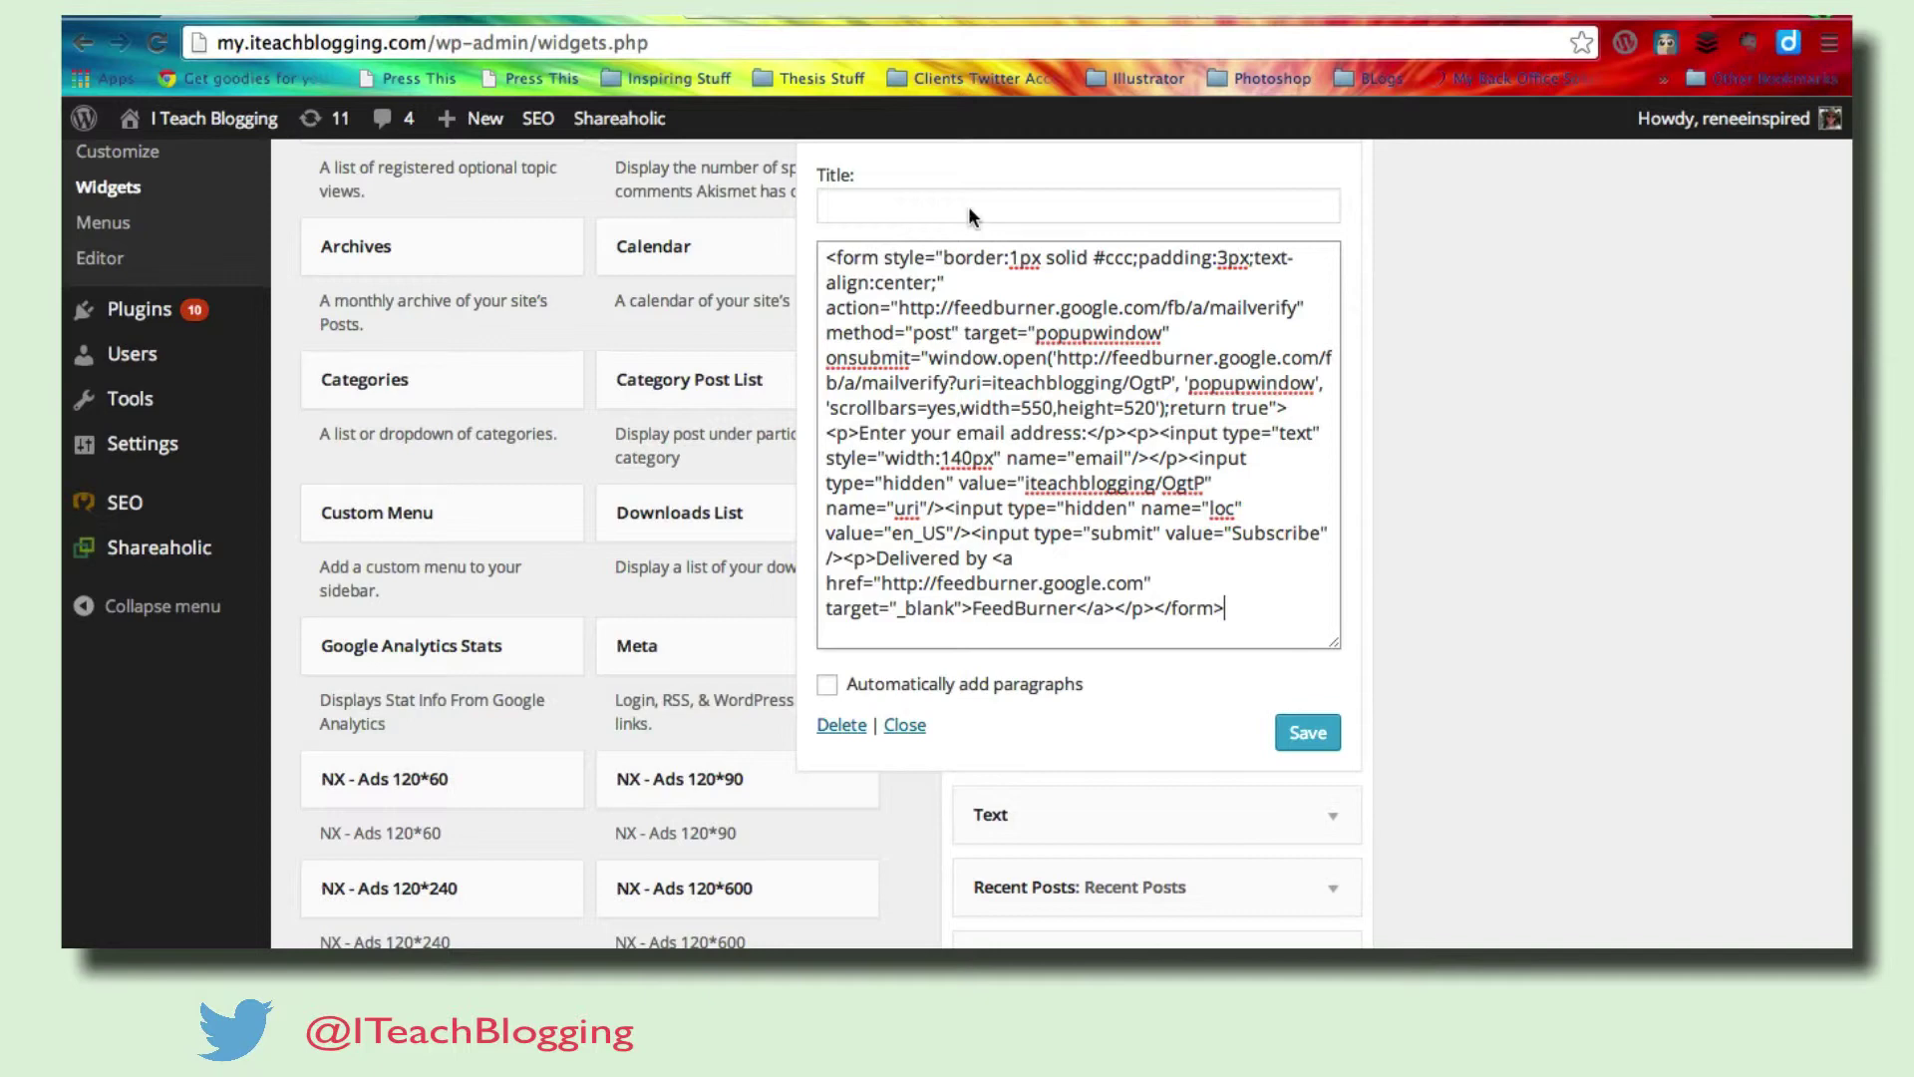
double_click(1003, 307)
left_click(885, 213)
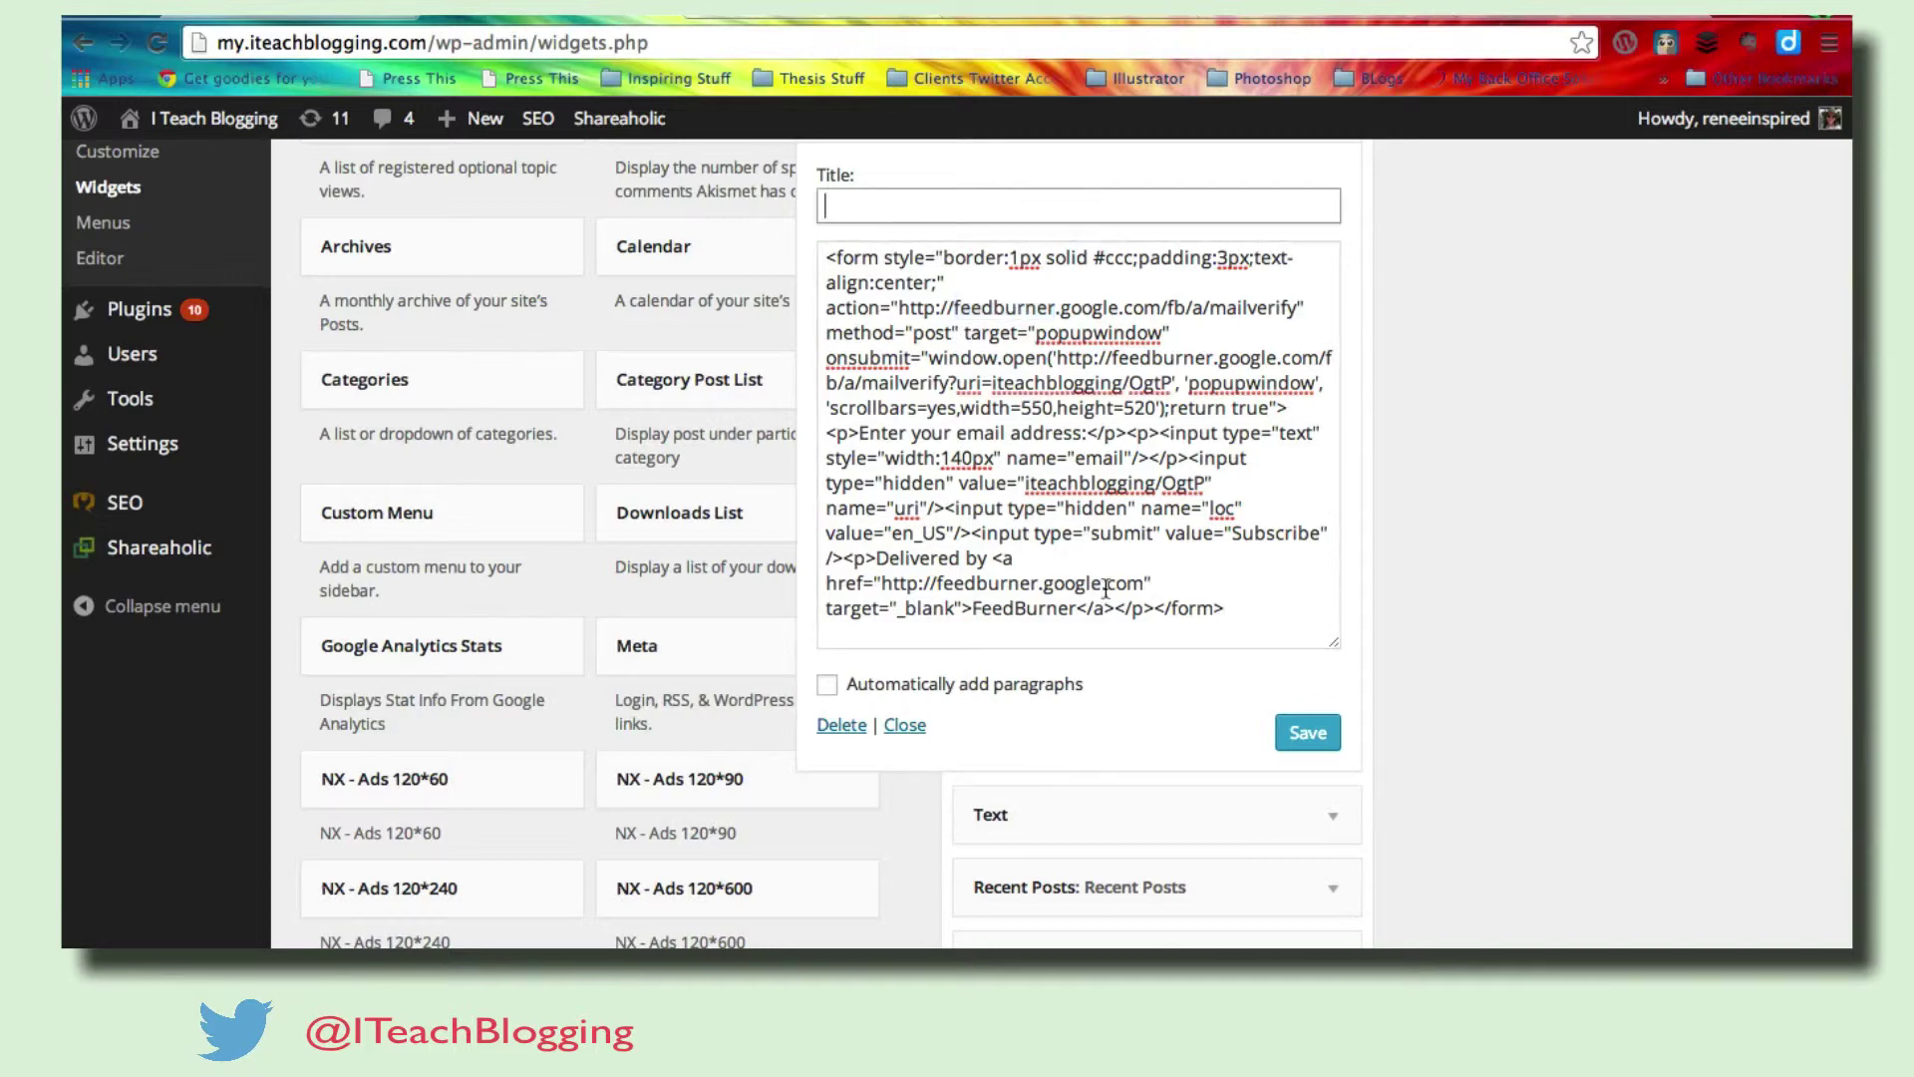
left_click(1307, 740)
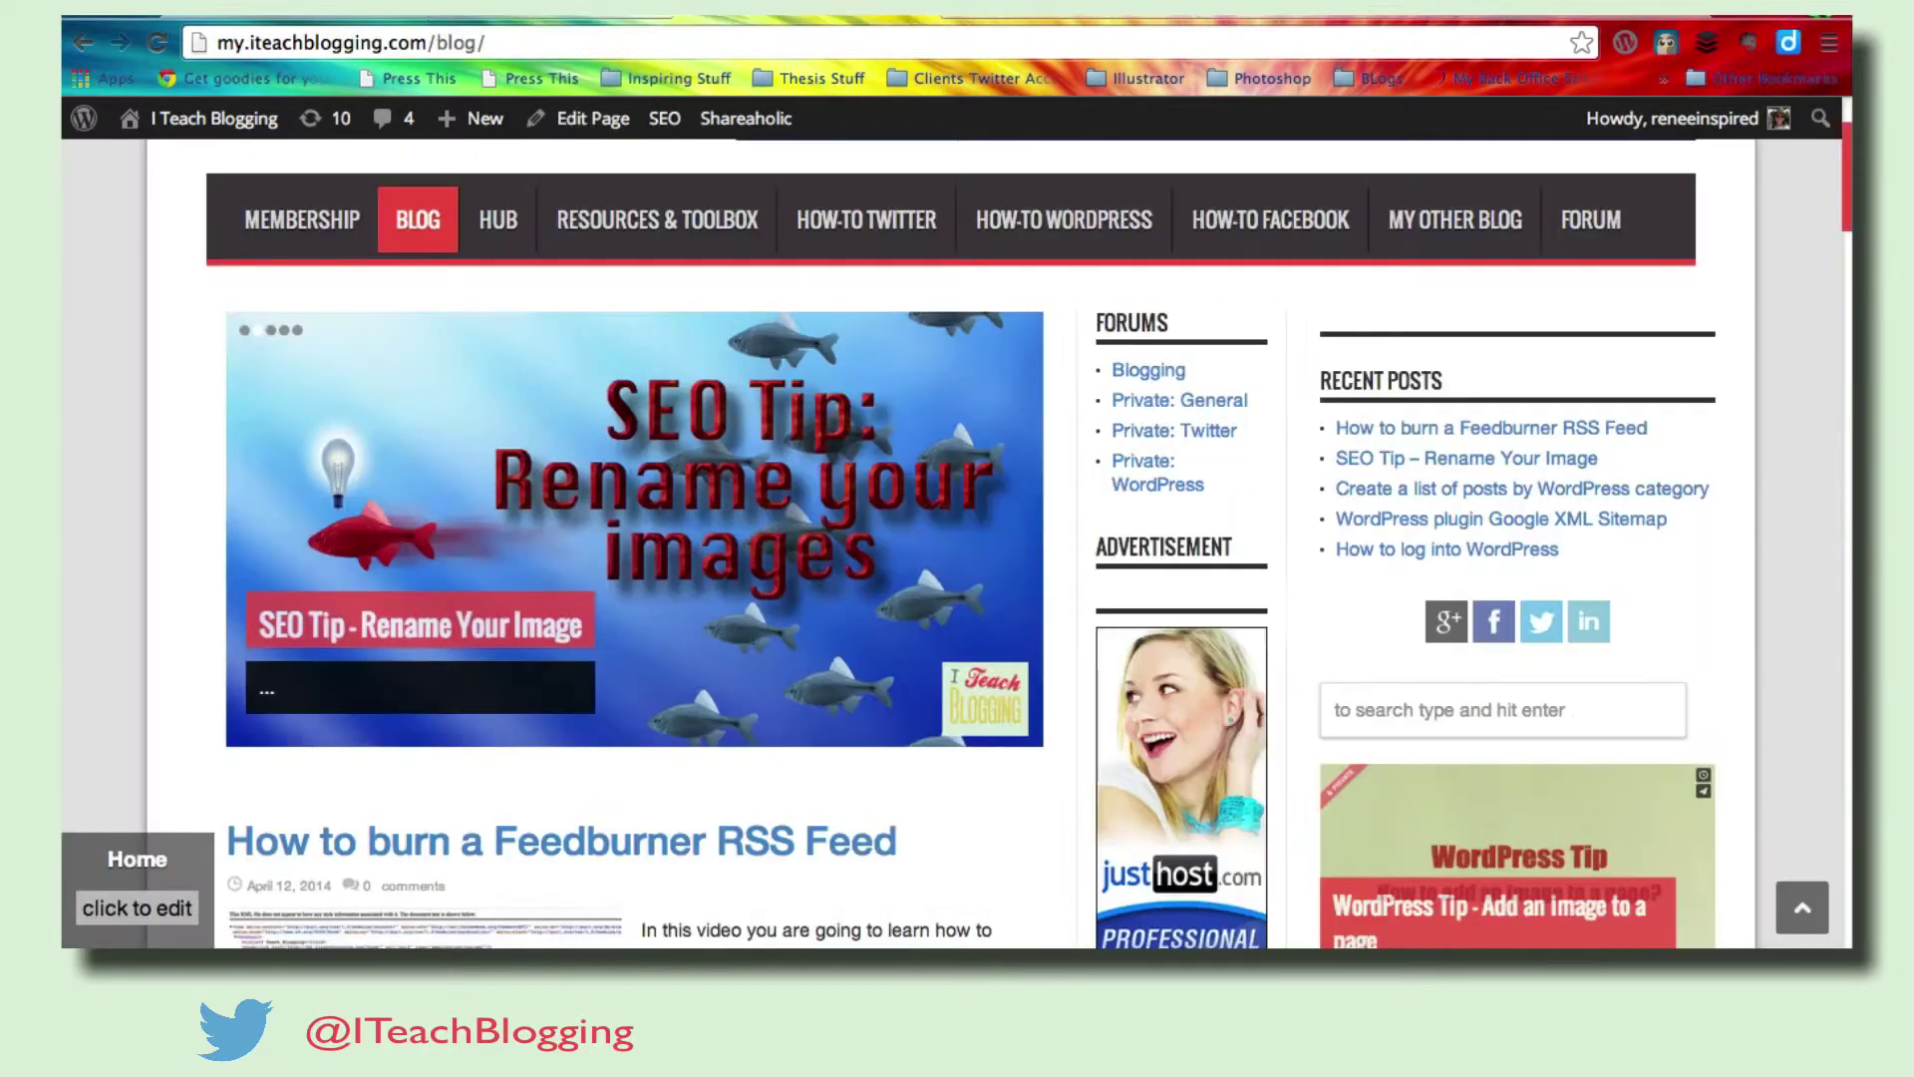
Step: Reload the I Teach Blogging blog to display the new email subscribe box
left_click(157, 42)
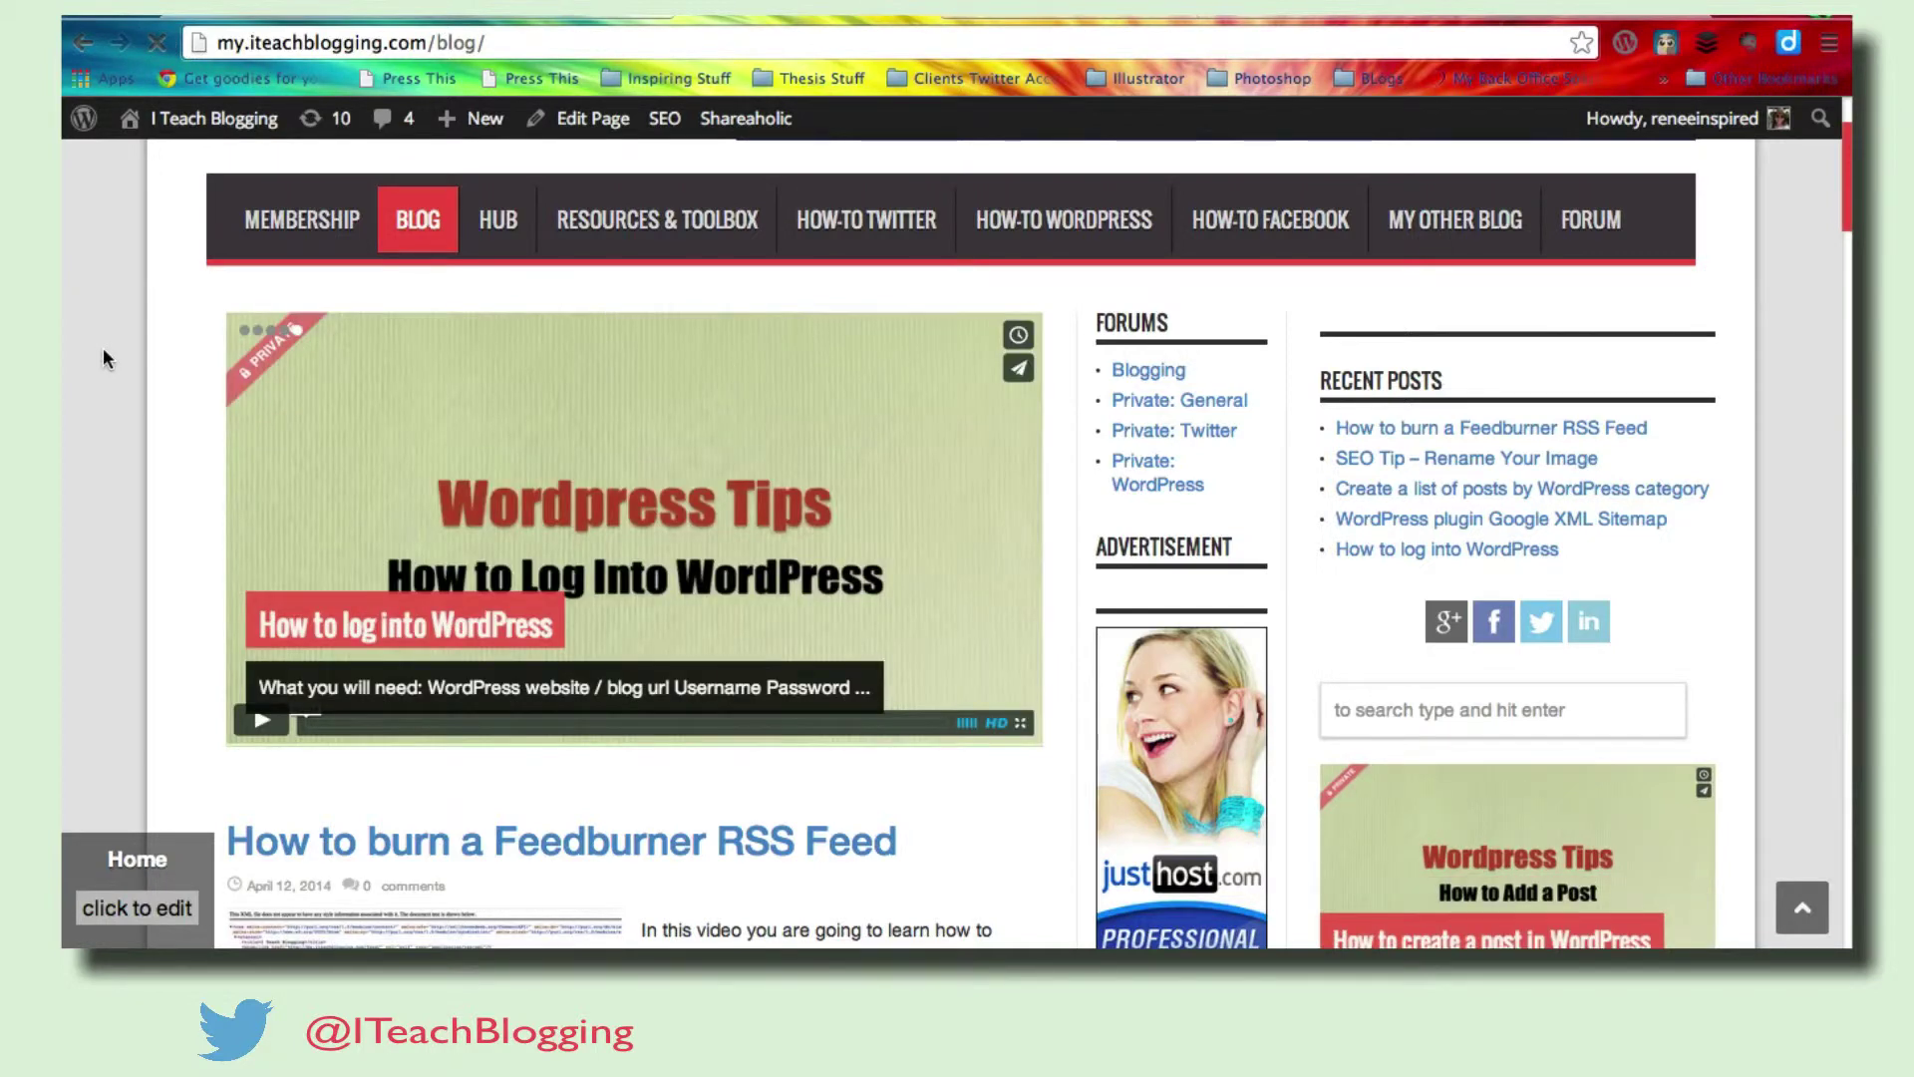